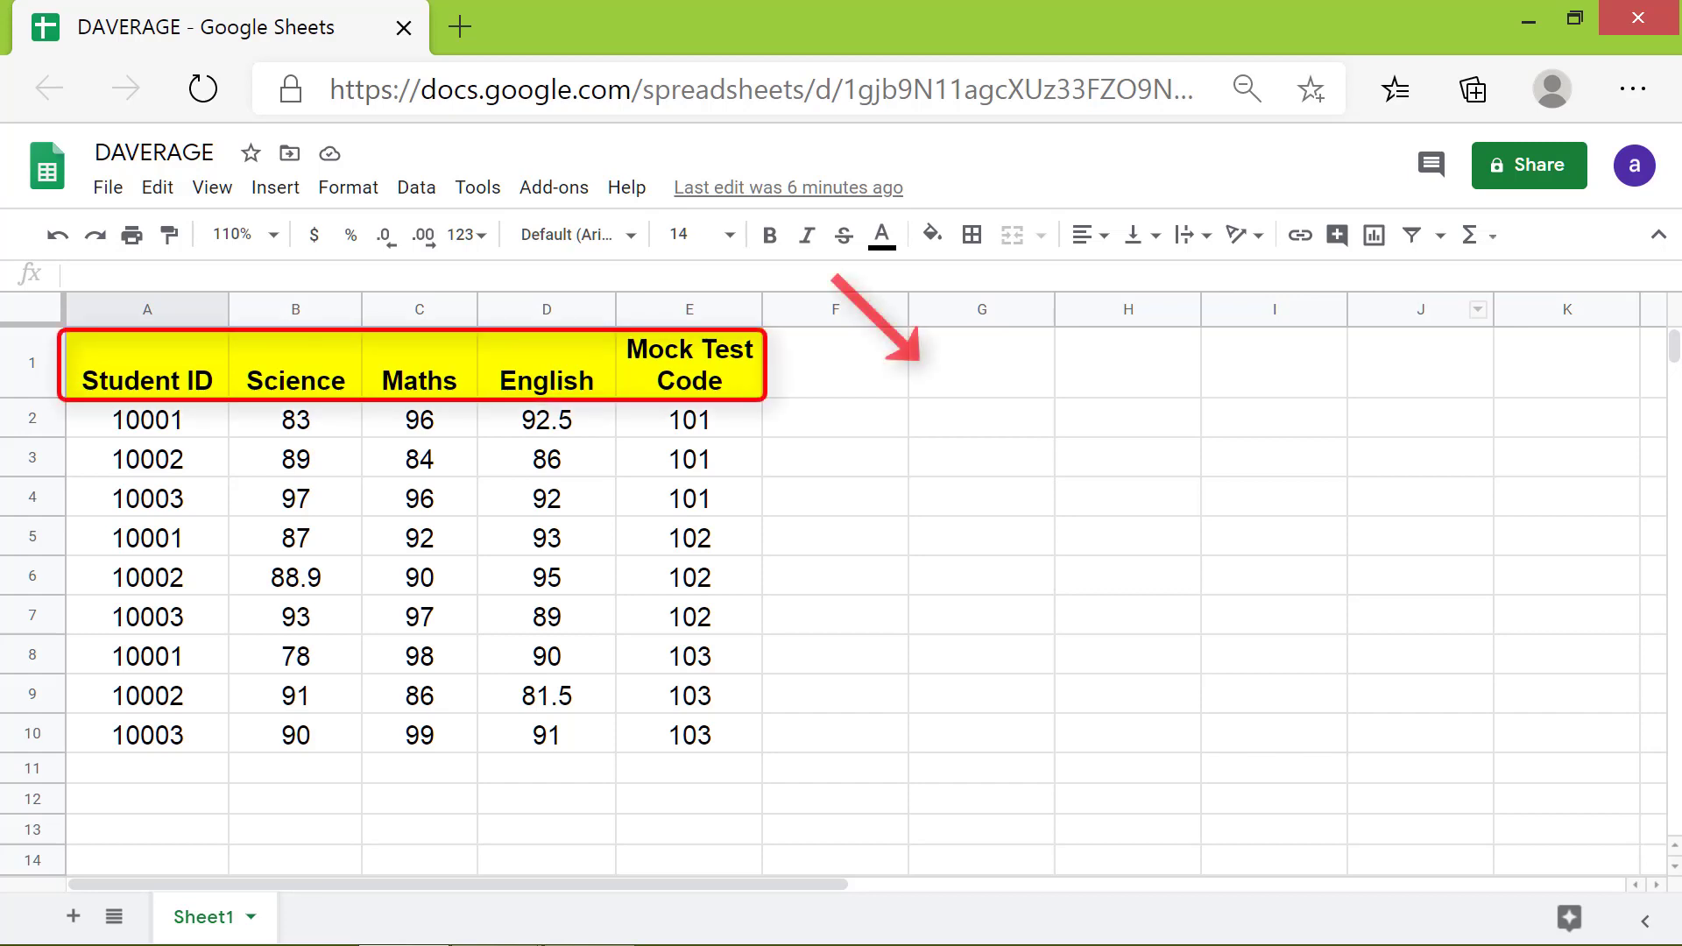
# Copy the five headers from A1:E1 into G1:K1.
pyautogui.click(103, 390)
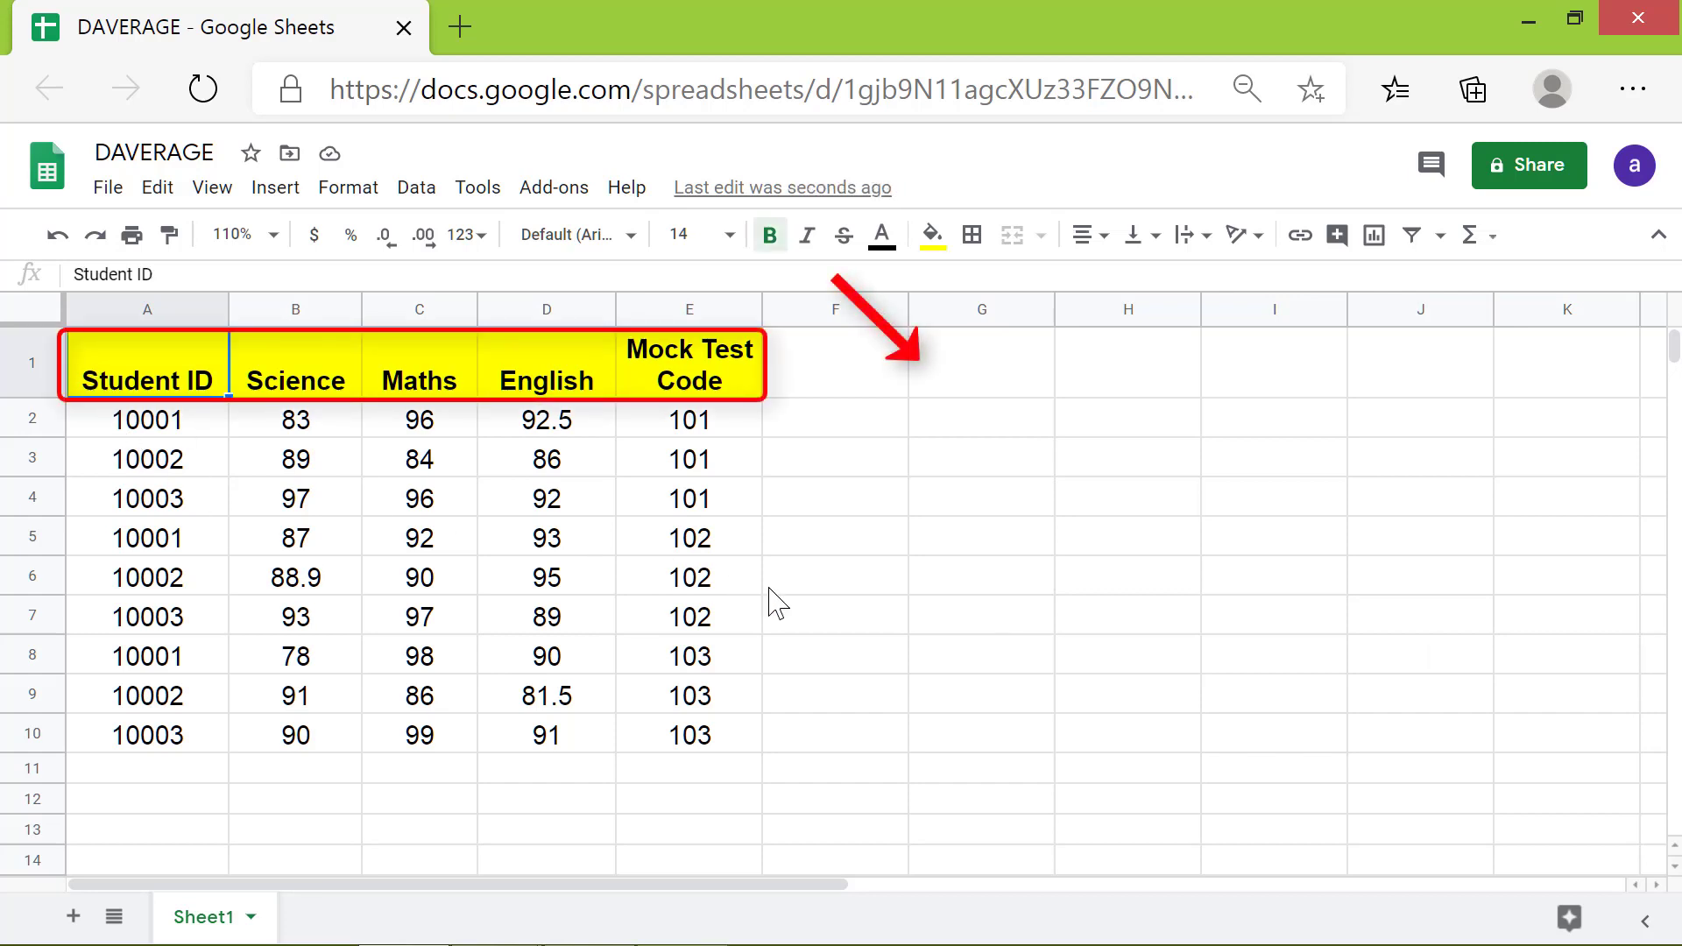
pyautogui.keyDown('shift'); pyautogui.click(689, 388); pyautogui.keyUp('shift')
pyautogui.hotkey('ctrl', 'c')
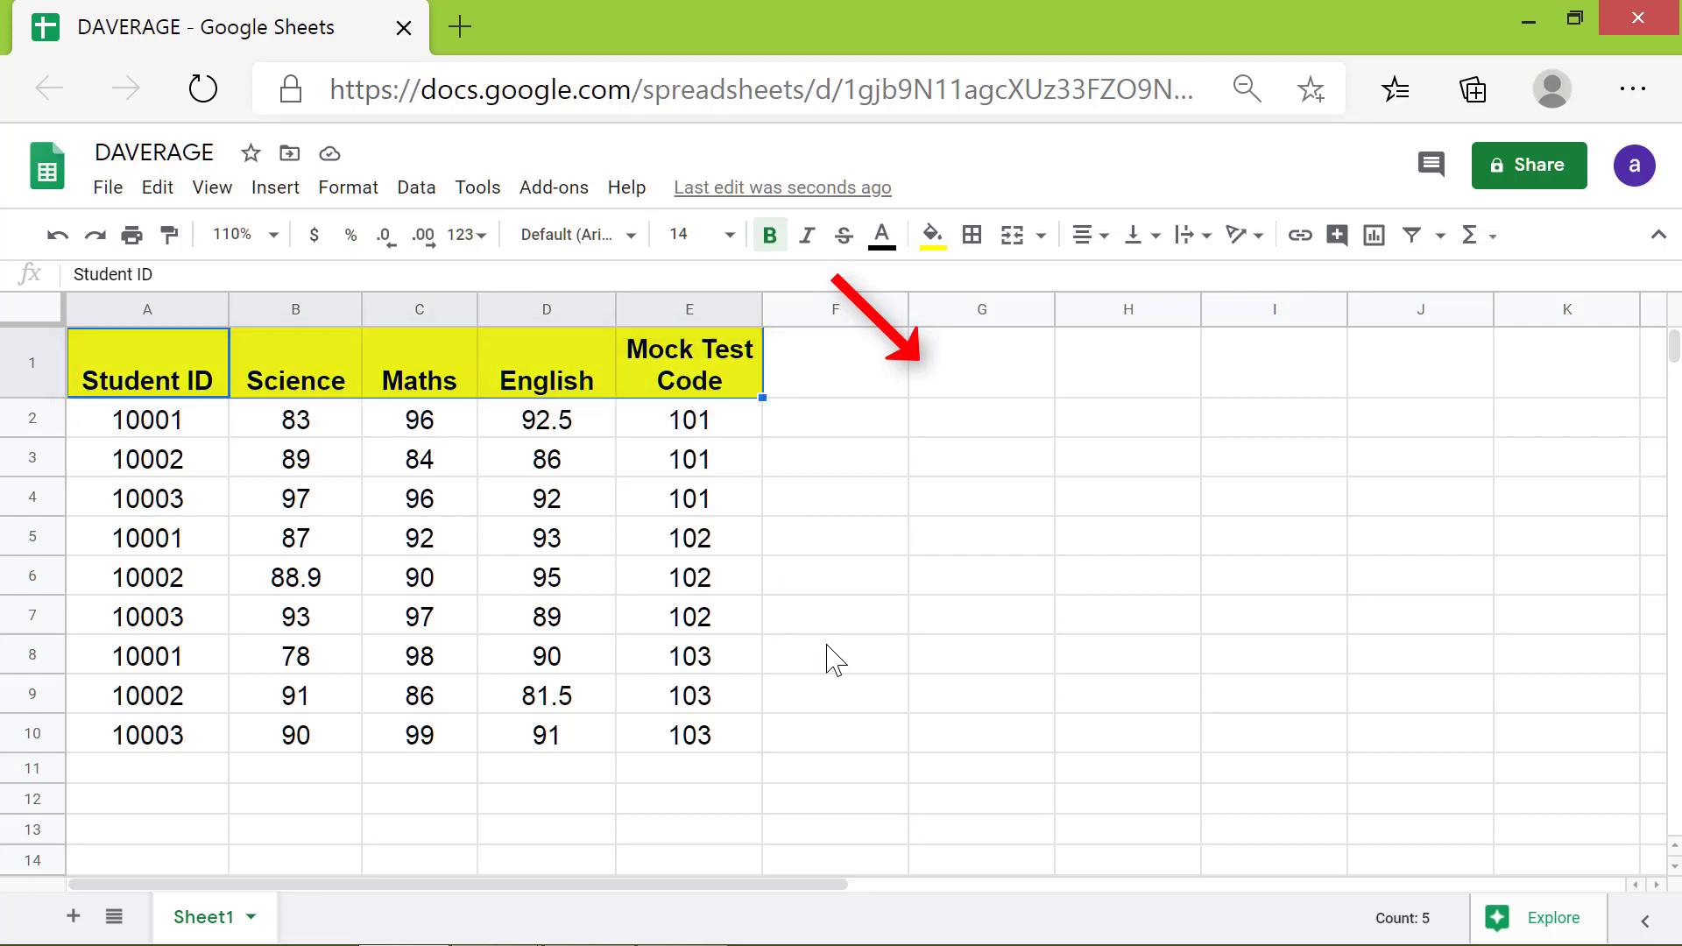
pyautogui.click(987, 378)
pyautogui.hotkey('ctrl', 'v')
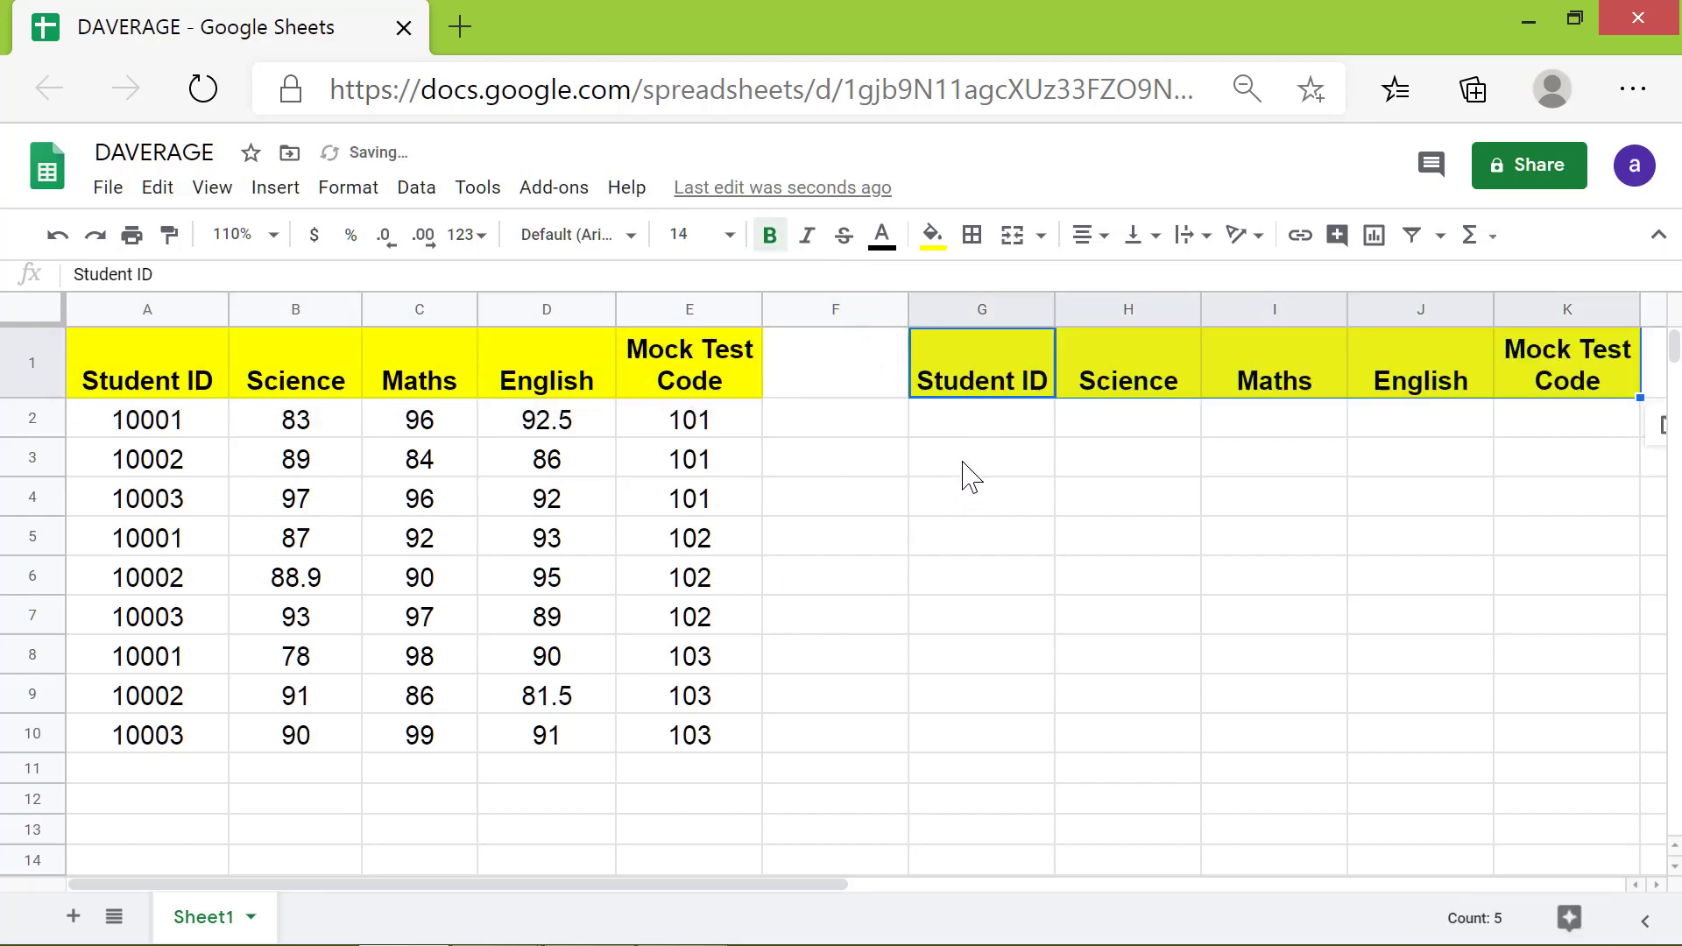
pyautogui.click(968, 429)
# Shade the copied headers in G1:K1 light blue.
pyautogui.click(976, 361)
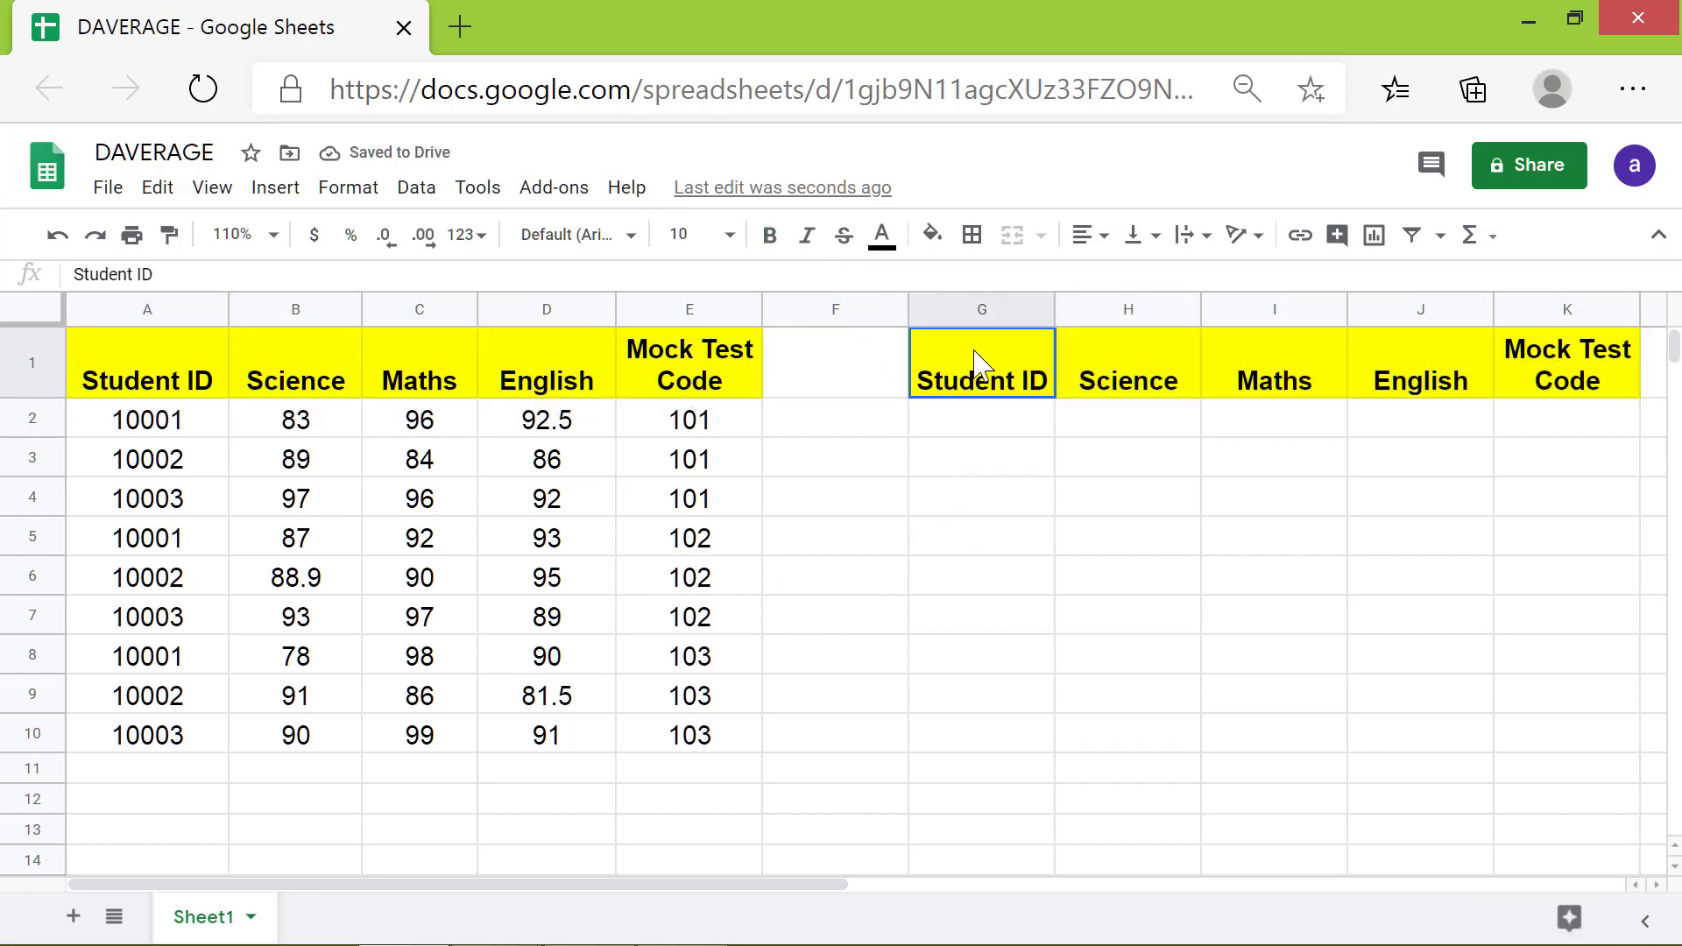
pyautogui.keyDown('shift'); pyautogui.click(1528, 373); pyautogui.keyUp('shift')
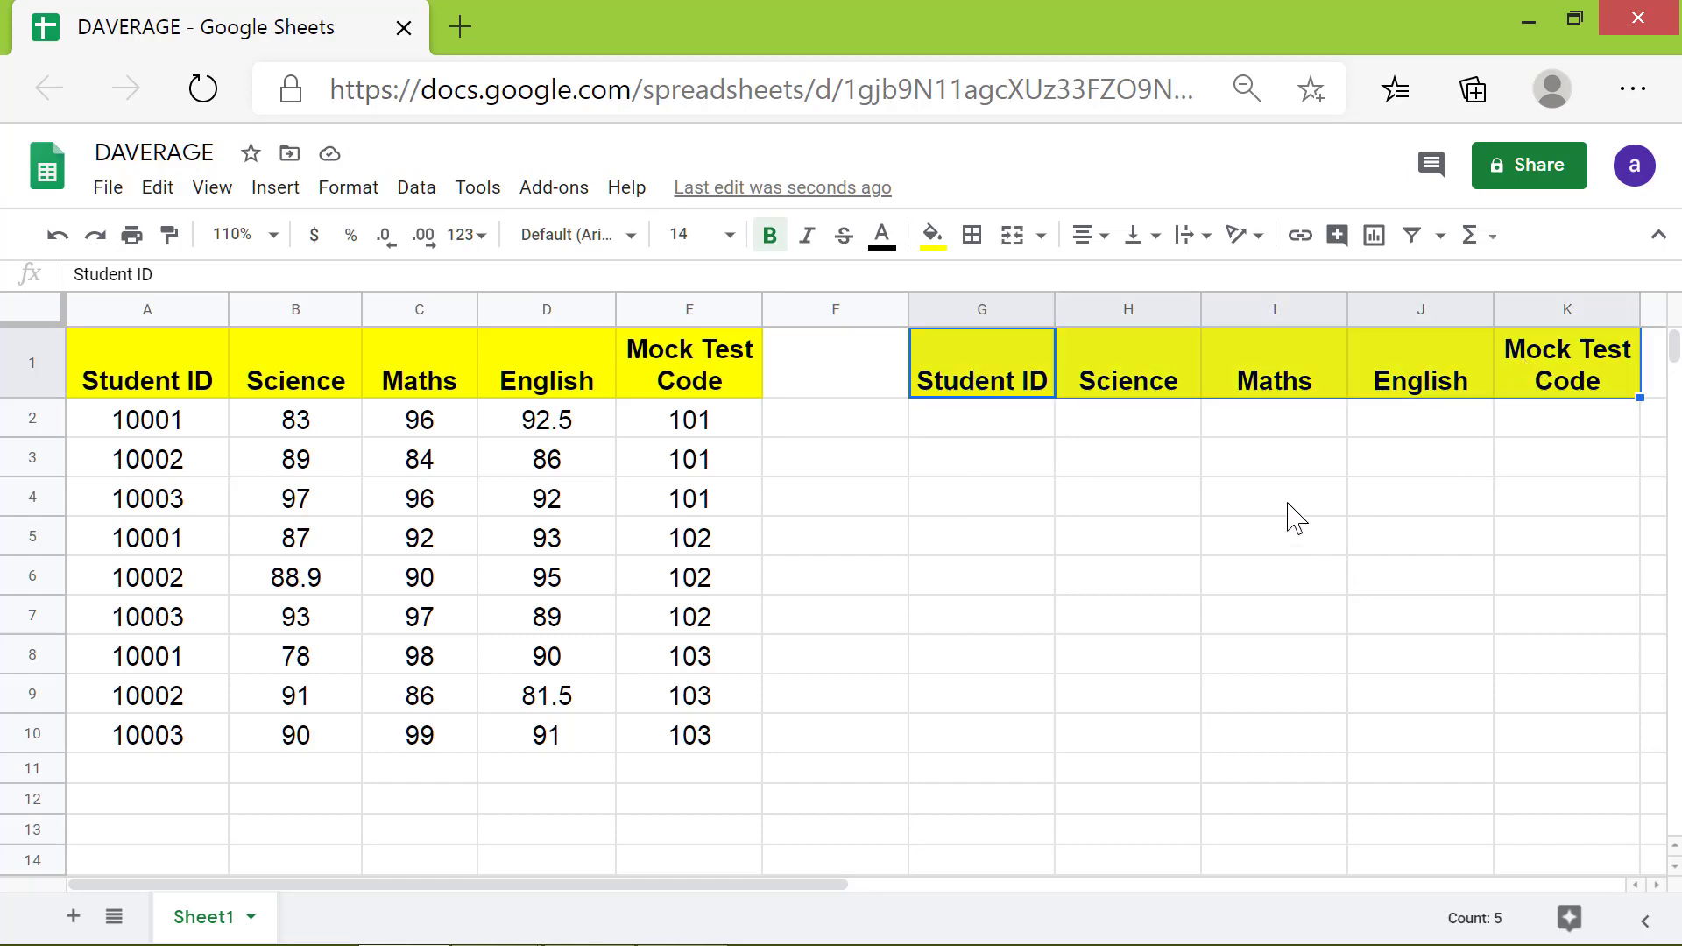
pyautogui.click(934, 236)
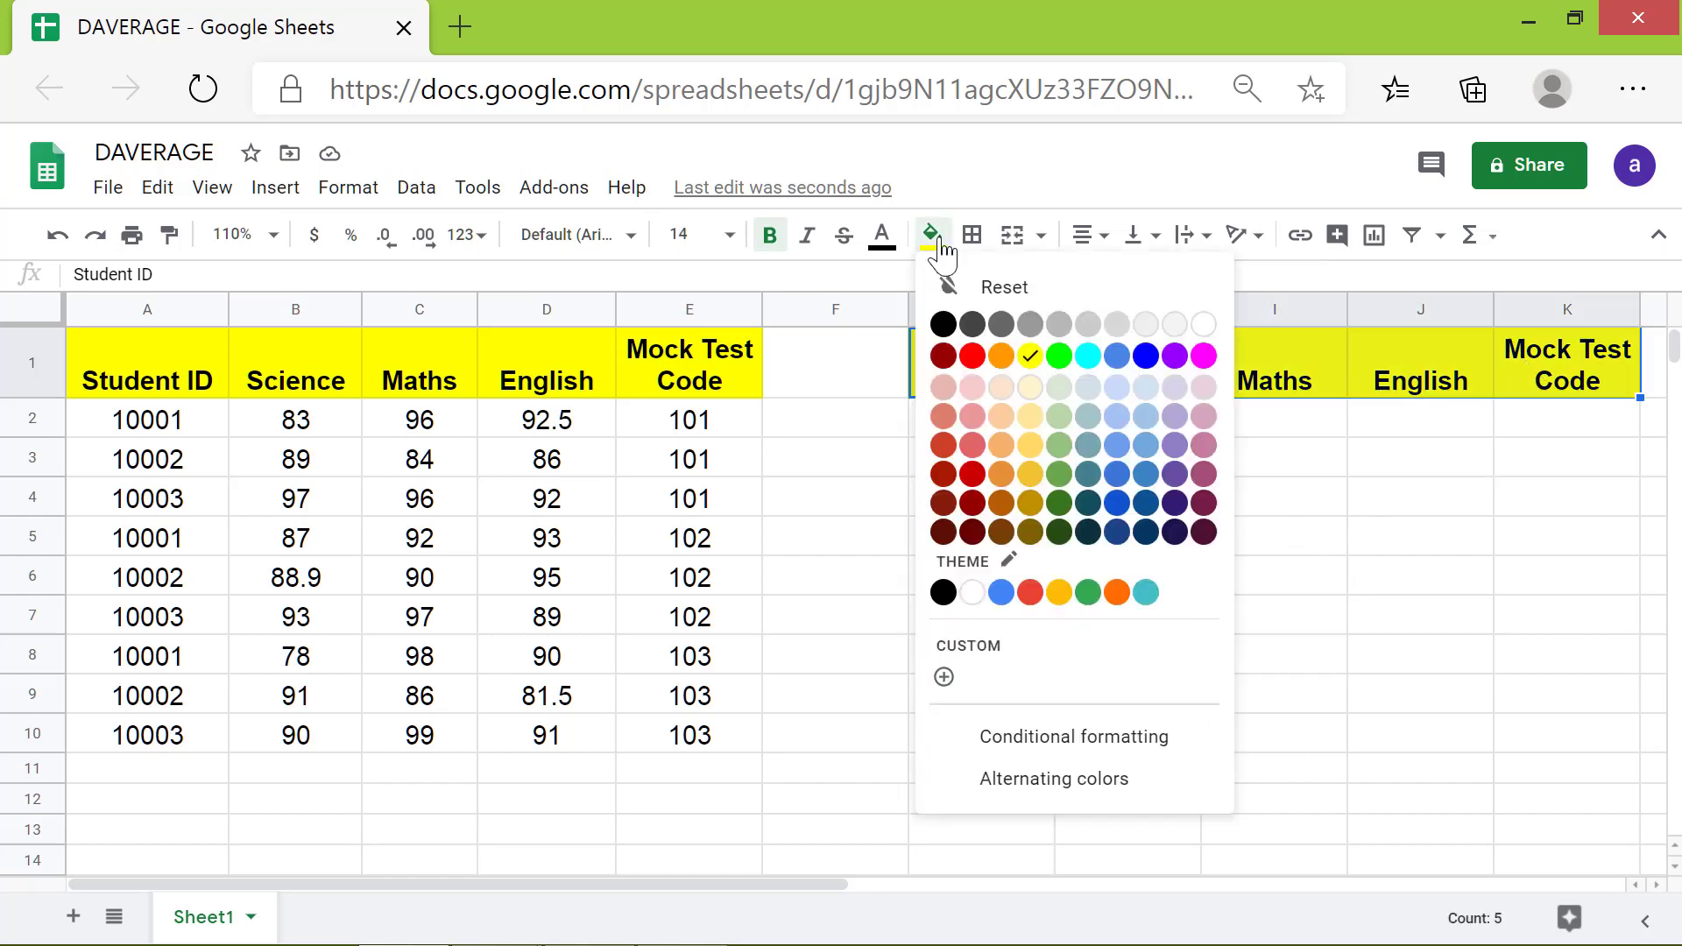
pyautogui.click(1145, 388)
pyautogui.click(1130, 541)
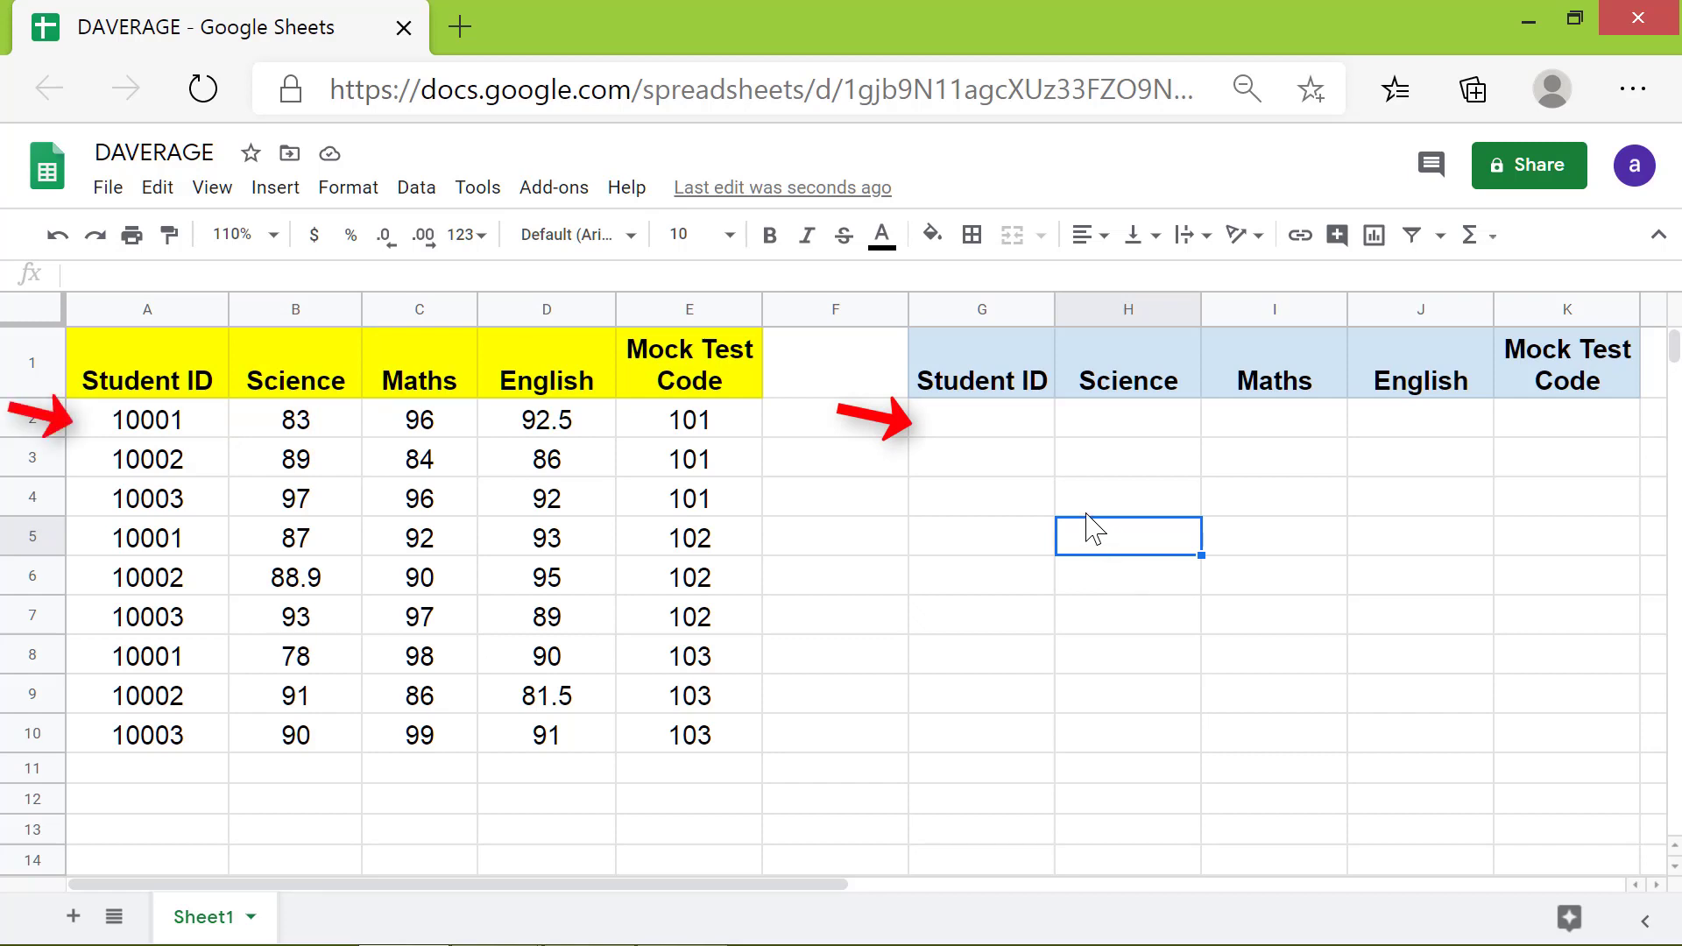
# Enter =A2 in G2 so it shows student ID 10001 at font size 14.
pyautogui.click(999, 420)
pyautogui.write('=')
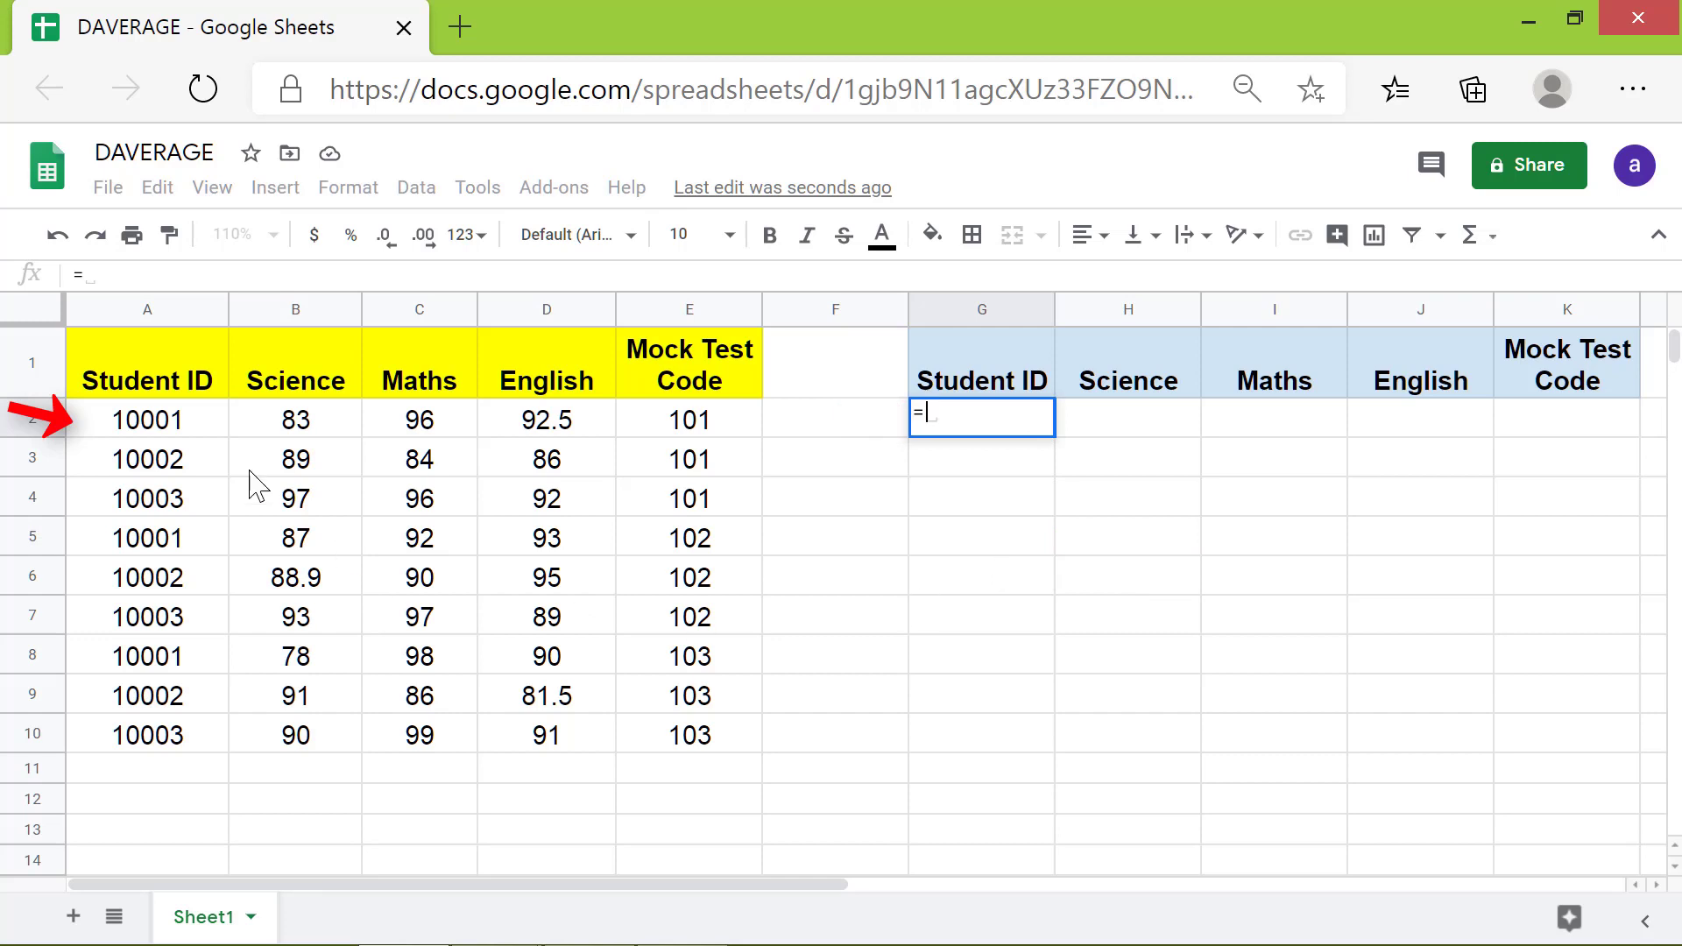
pyautogui.click(171, 420)
pyautogui.press('Return')
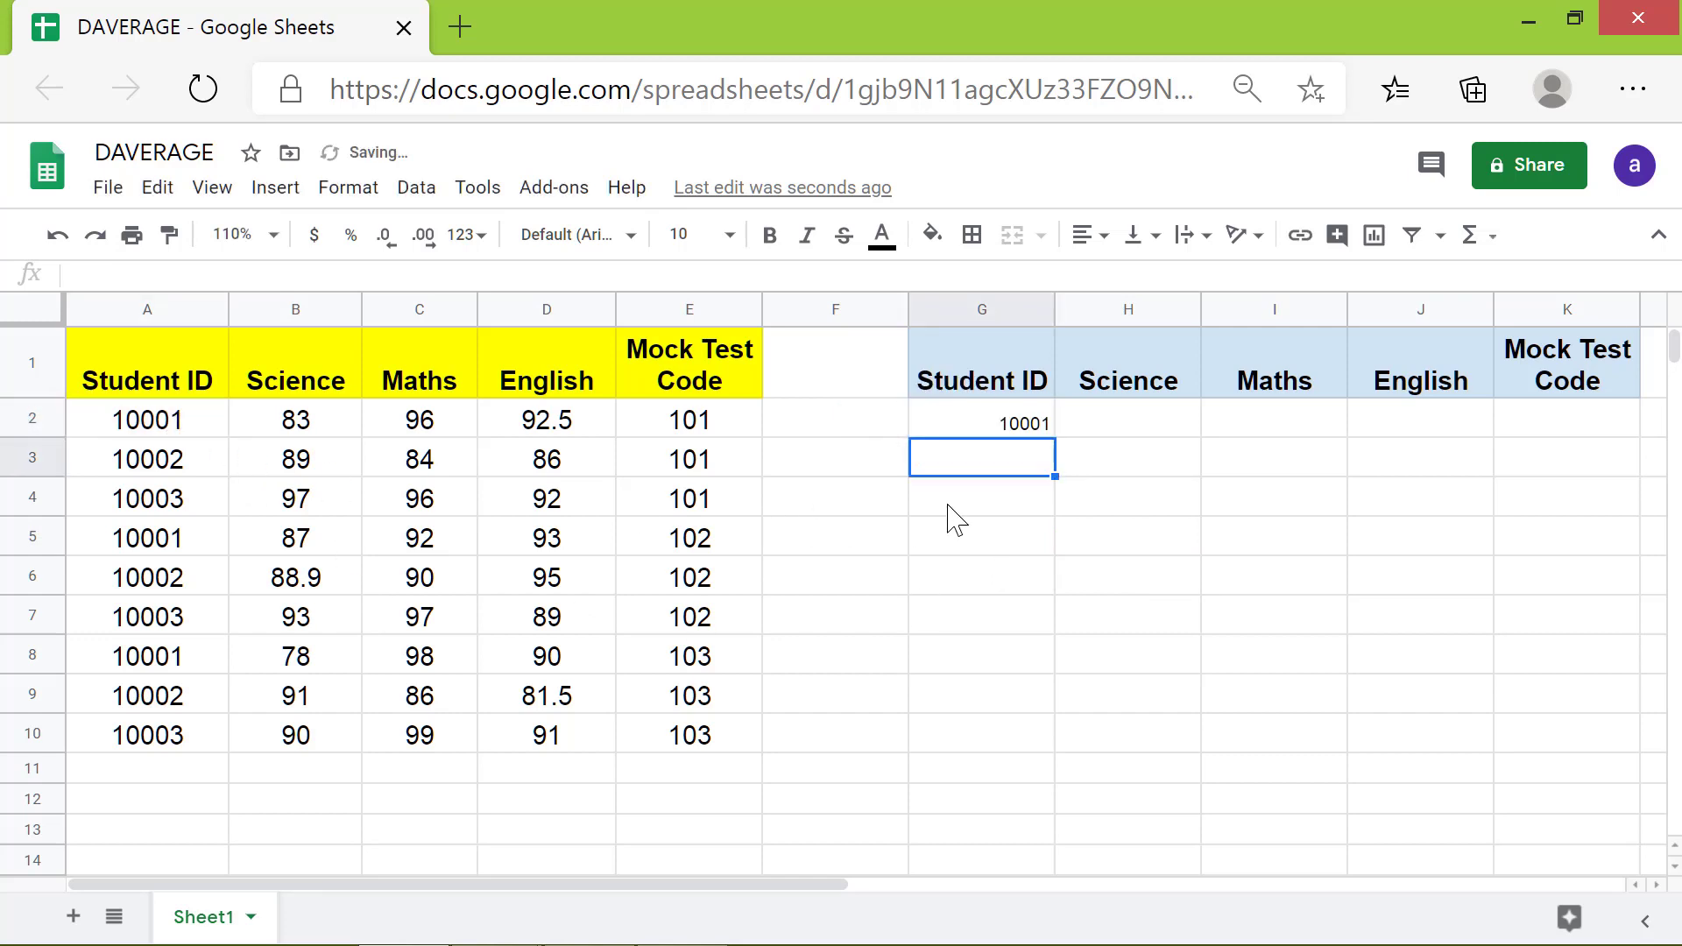
pyautogui.click(989, 427)
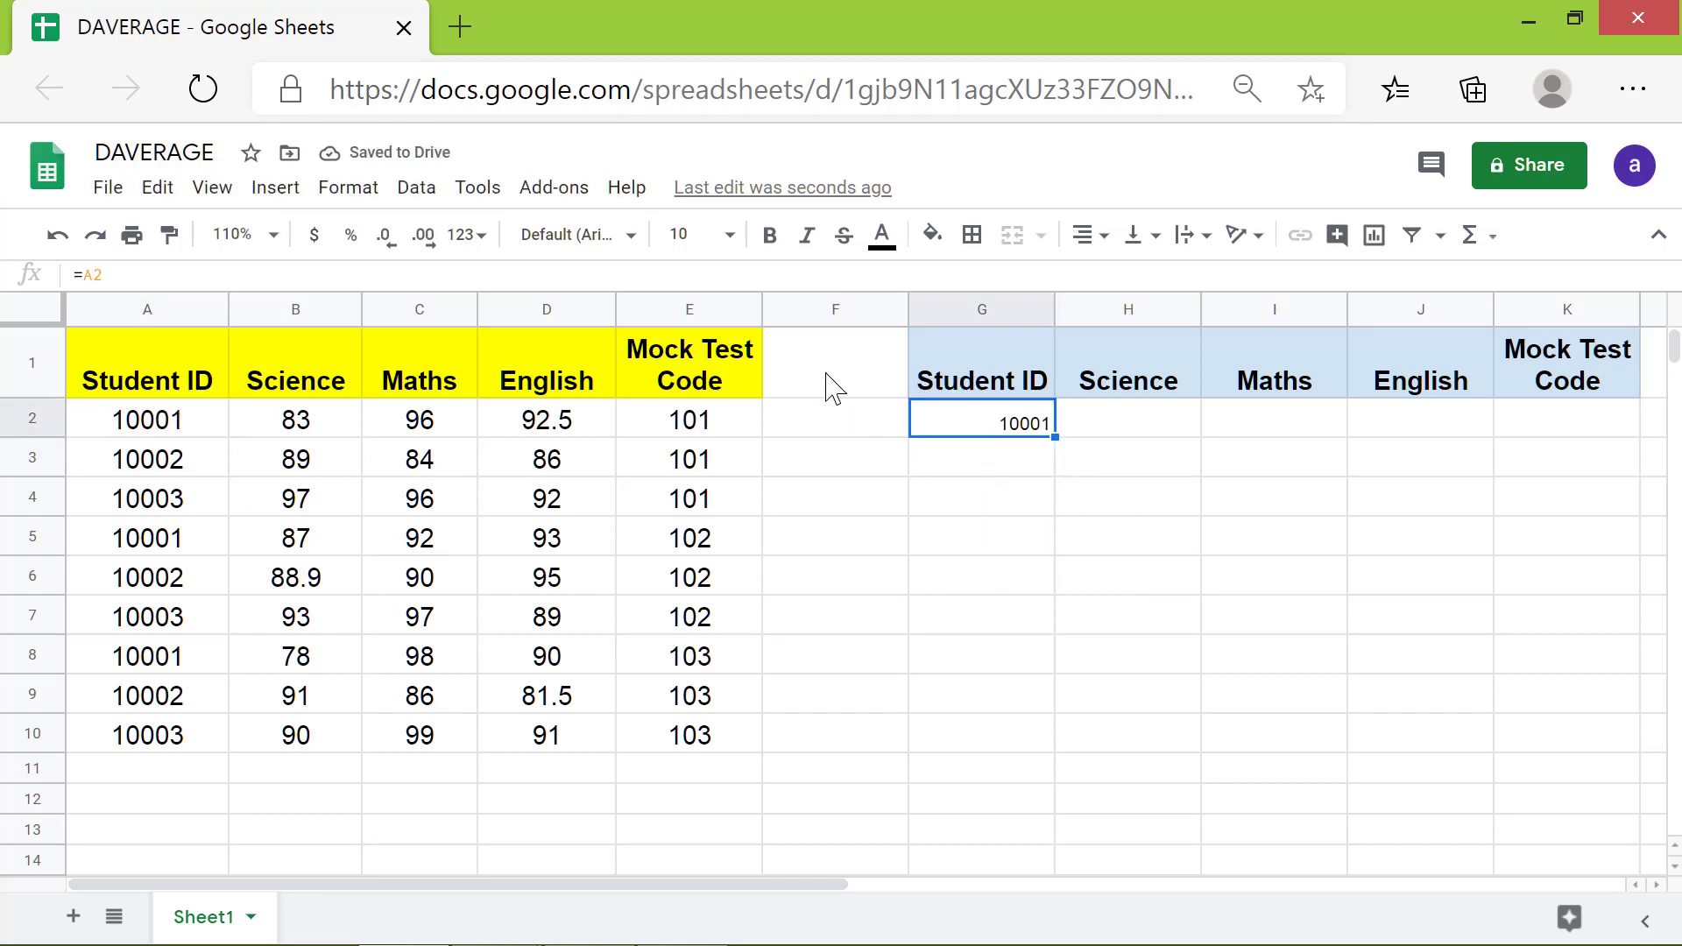
pyautogui.click(727, 235)
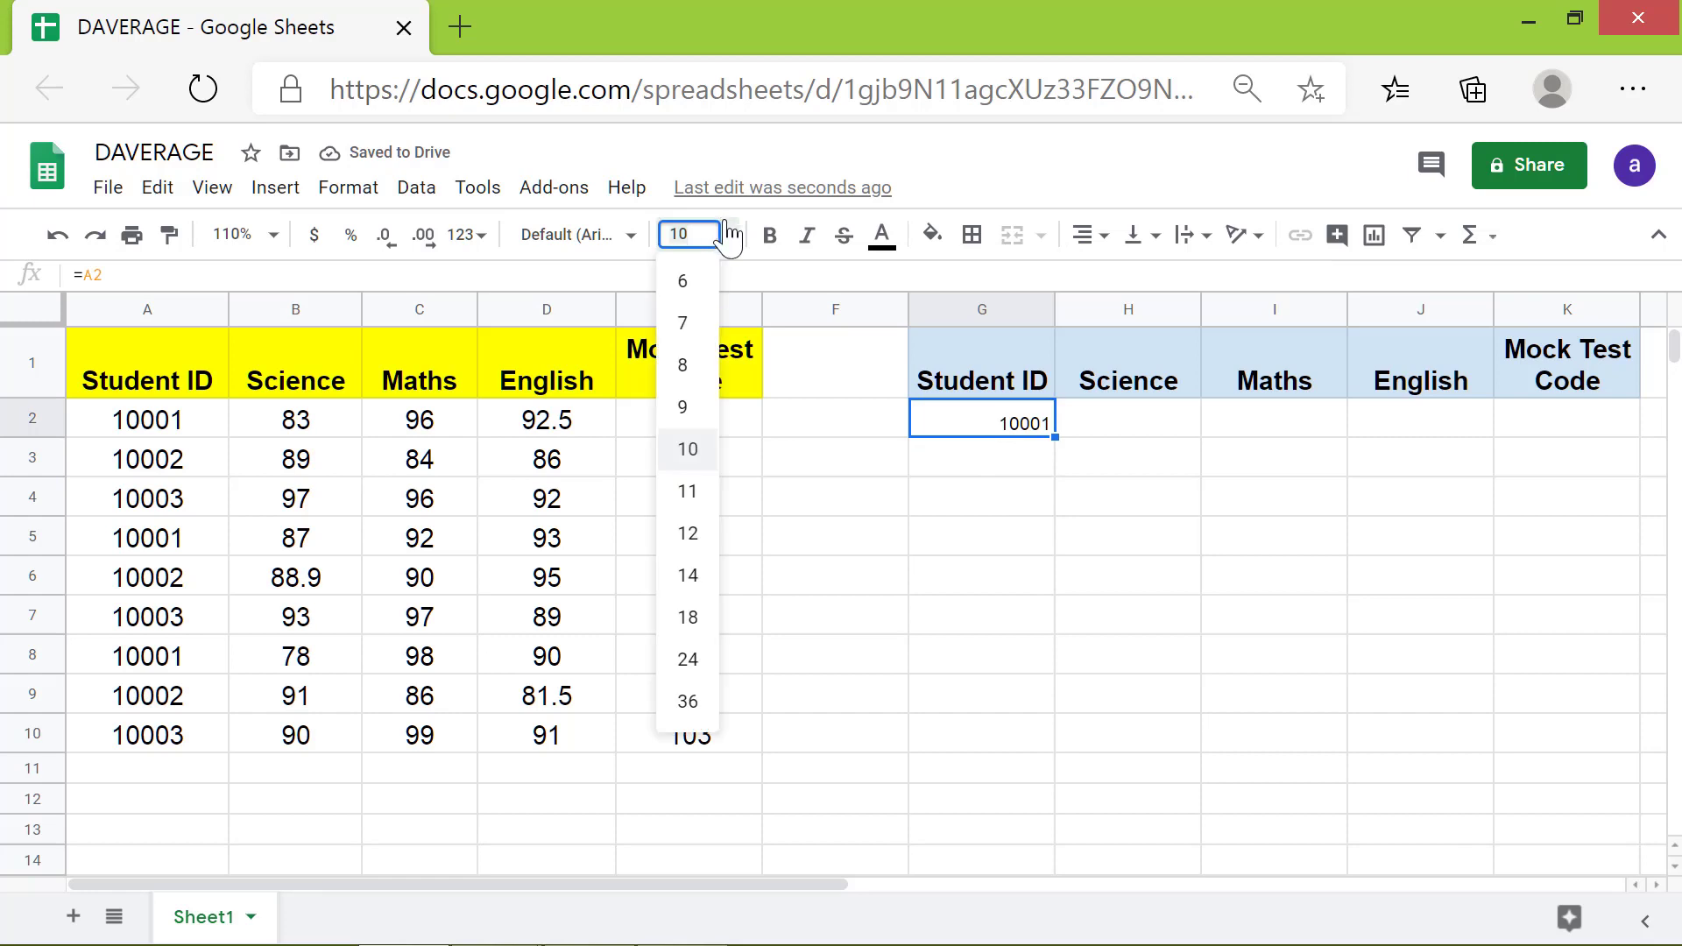
pyautogui.click(687, 575)
pyautogui.click(1016, 468)
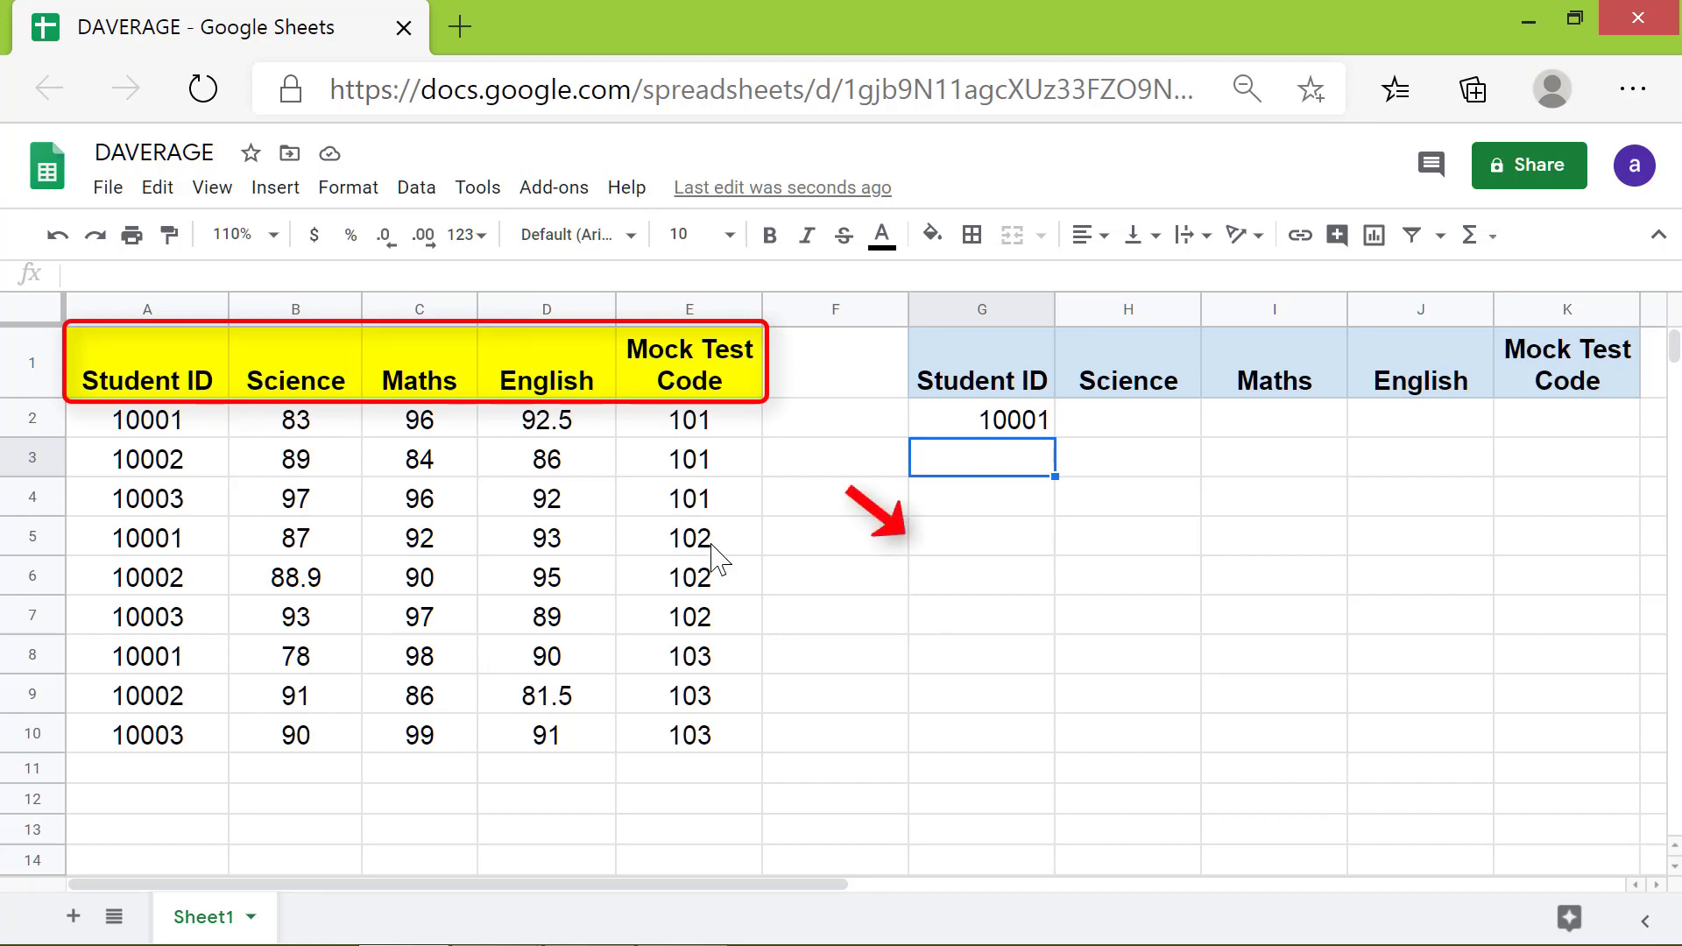
# Copy the A1:E1 headers into G5:K5 and shade them light green.
pyautogui.click(147, 380)
pyautogui.keyDown('shift'); pyautogui.click(679, 376); pyautogui.keyUp('shift')
pyautogui.hotkey('ctrl', 'c')
pyautogui.click(969, 538)
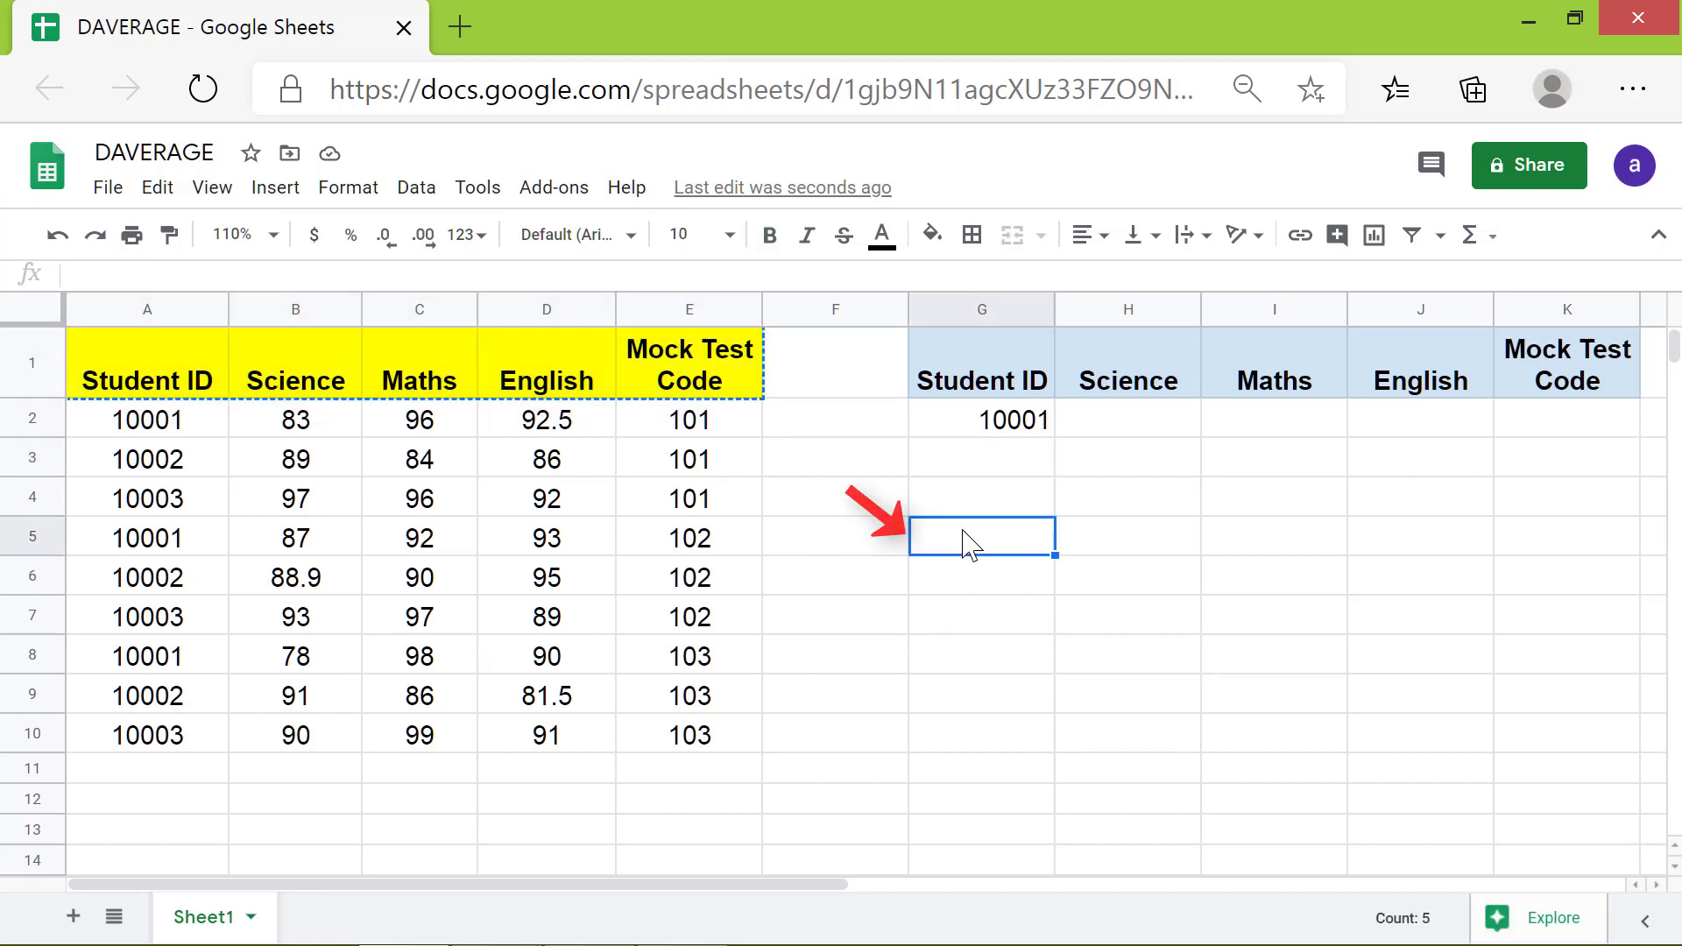
pyautogui.hotkey('ctrl', 'v')
pyautogui.click(932, 235)
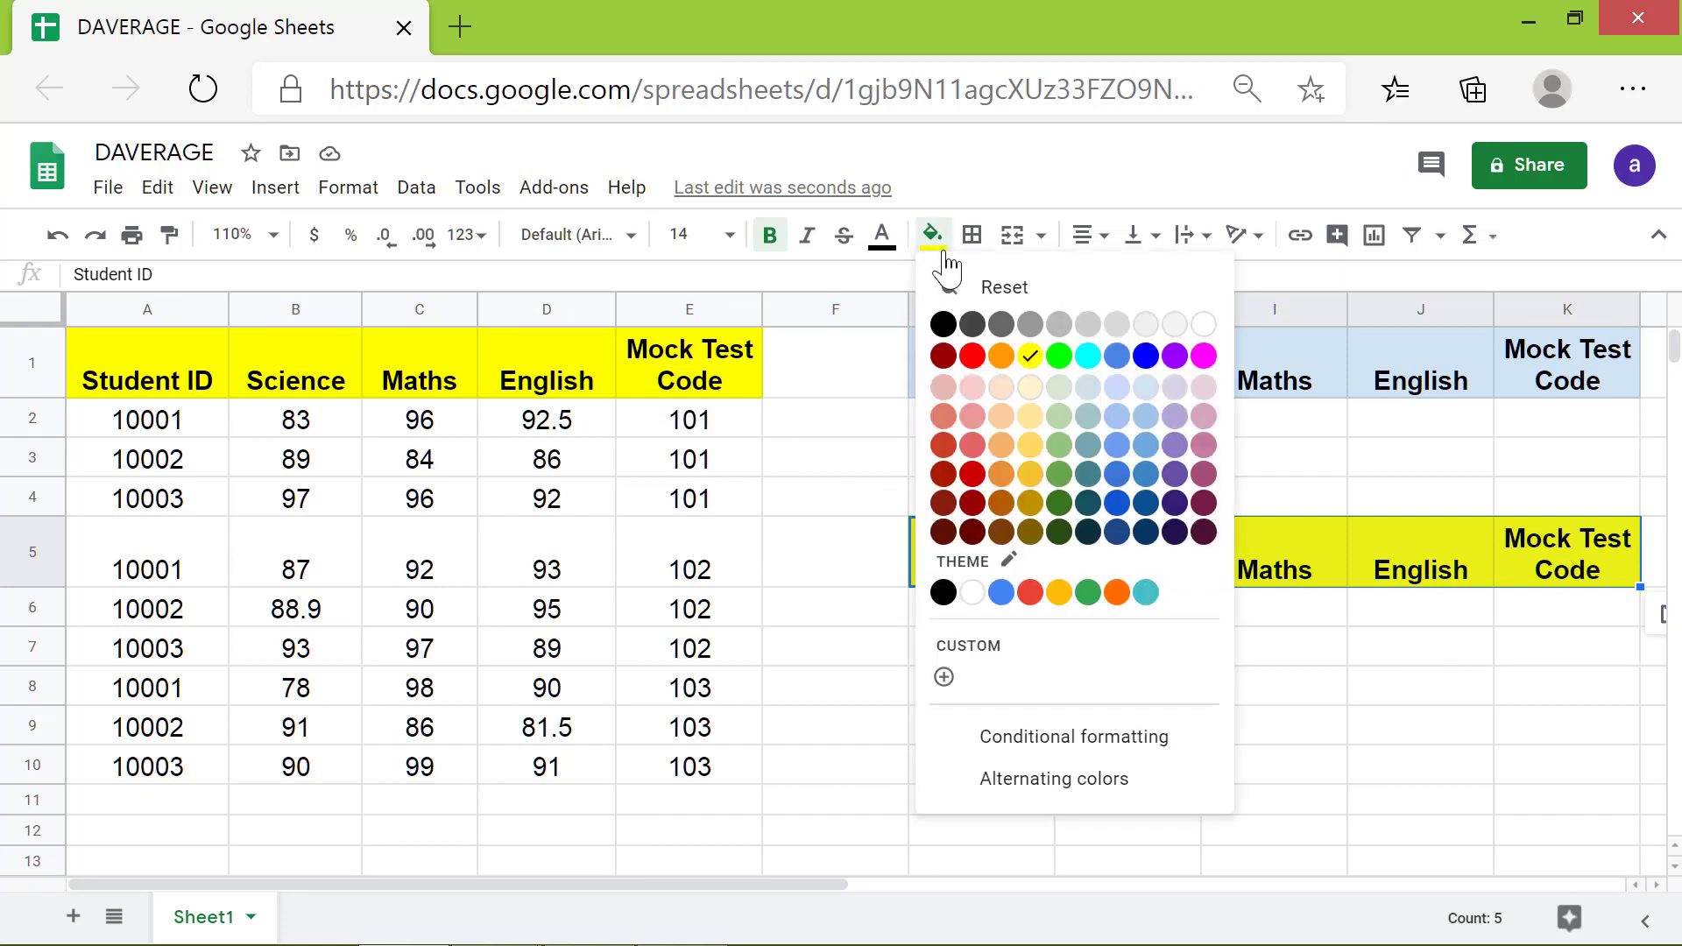
pyautogui.click(1062, 386)
pyautogui.click(998, 627)
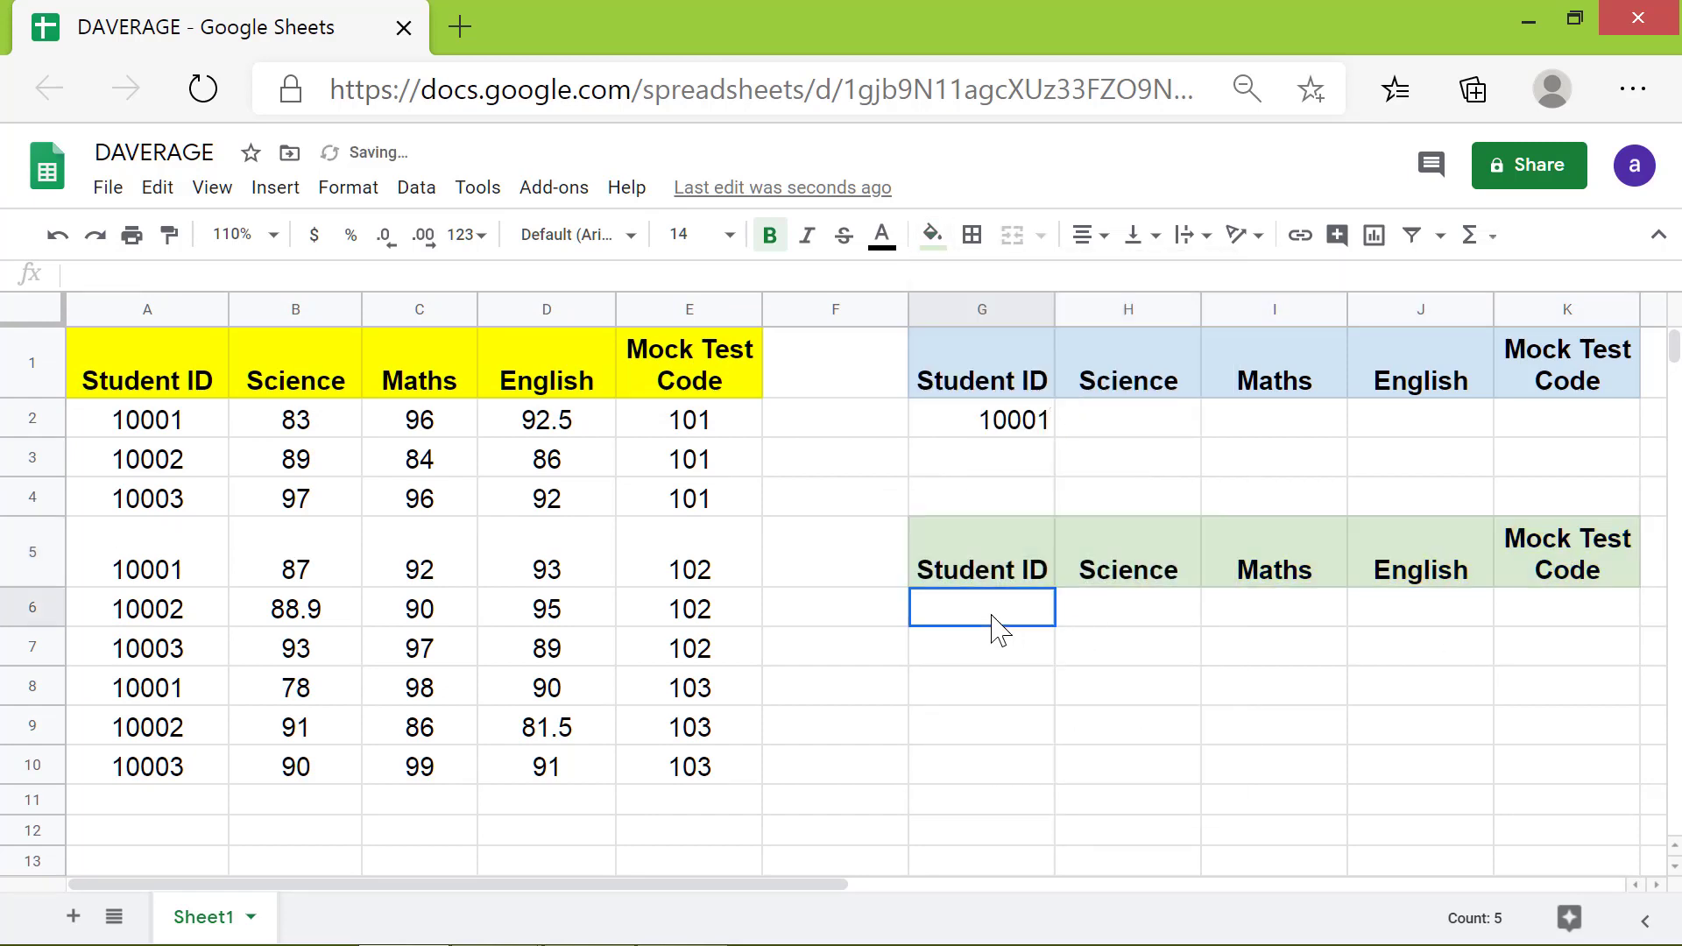
# Type 'Average Score' in G4 and make it bold at size 14.
pyautogui.click(976, 507)
pyautogui.write('Average Score')
pyautogui.press('Return')
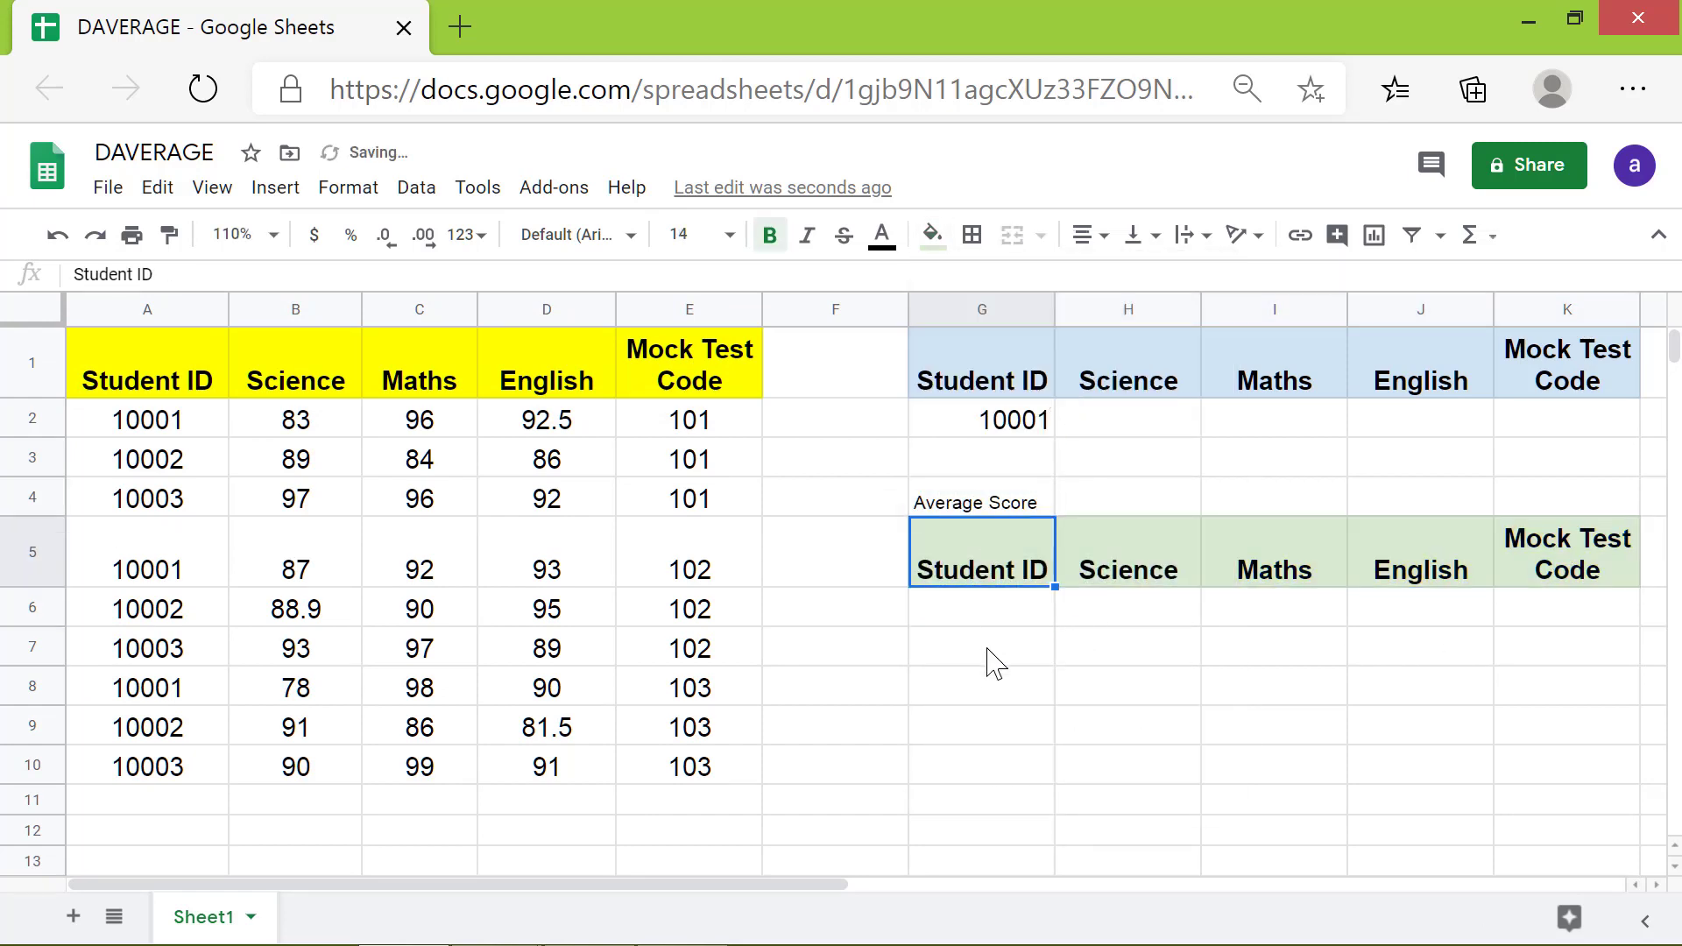
pyautogui.click(1002, 519)
pyautogui.click(731, 235)
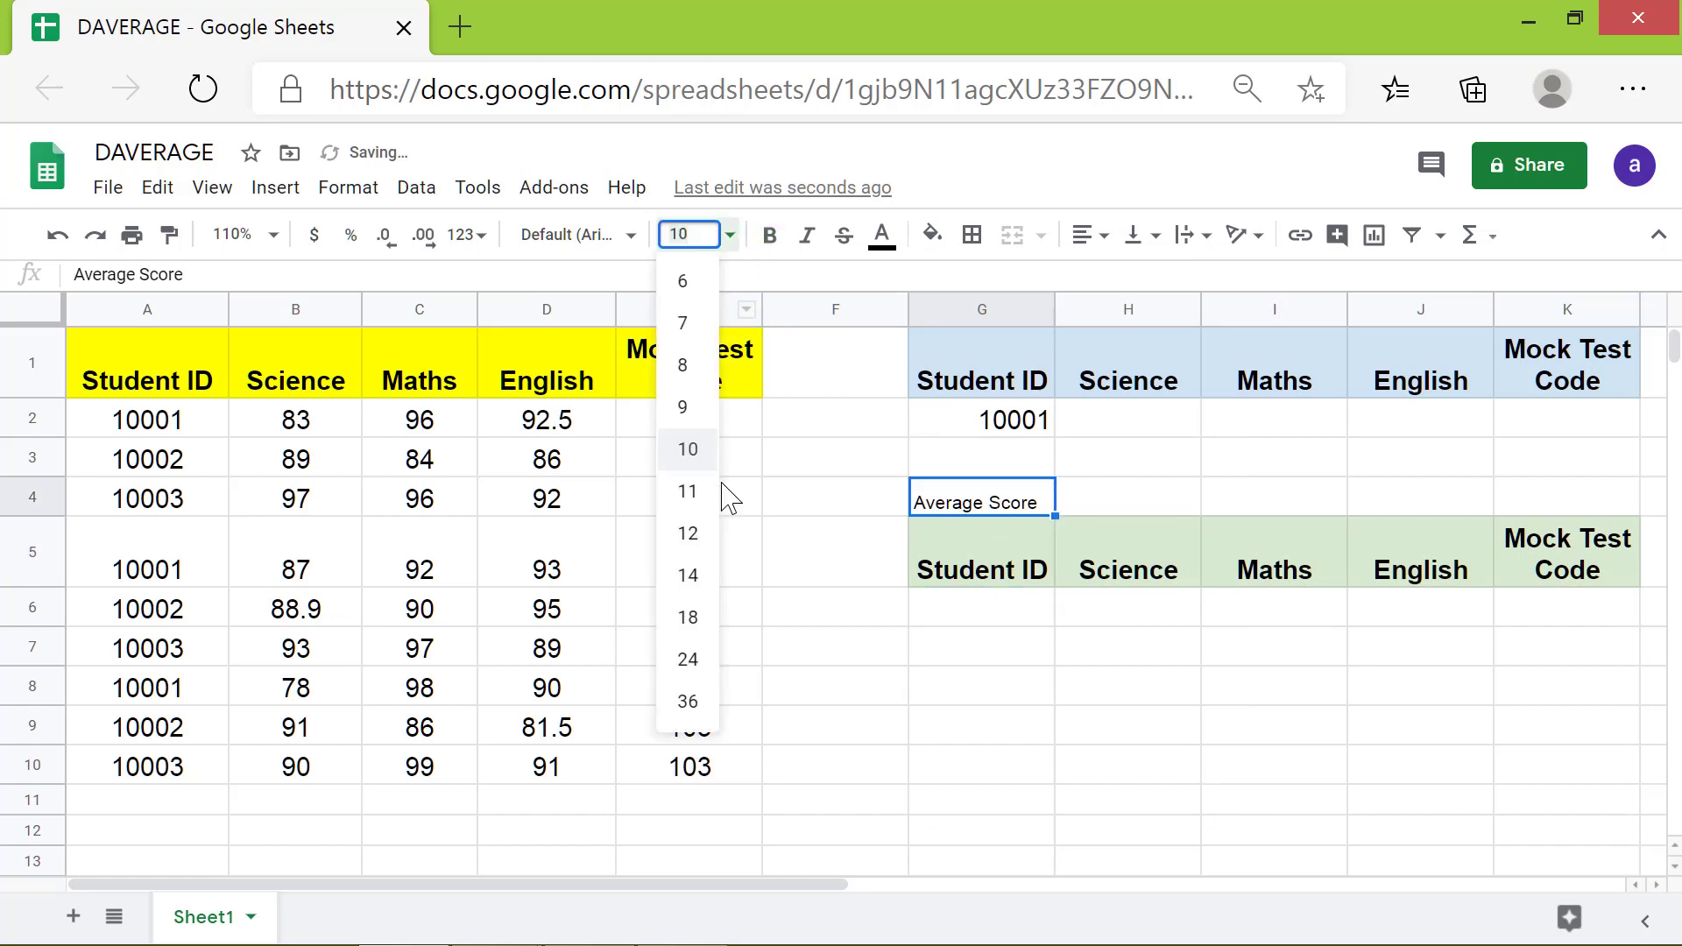
pyautogui.click(688, 574)
pyautogui.click(770, 235)
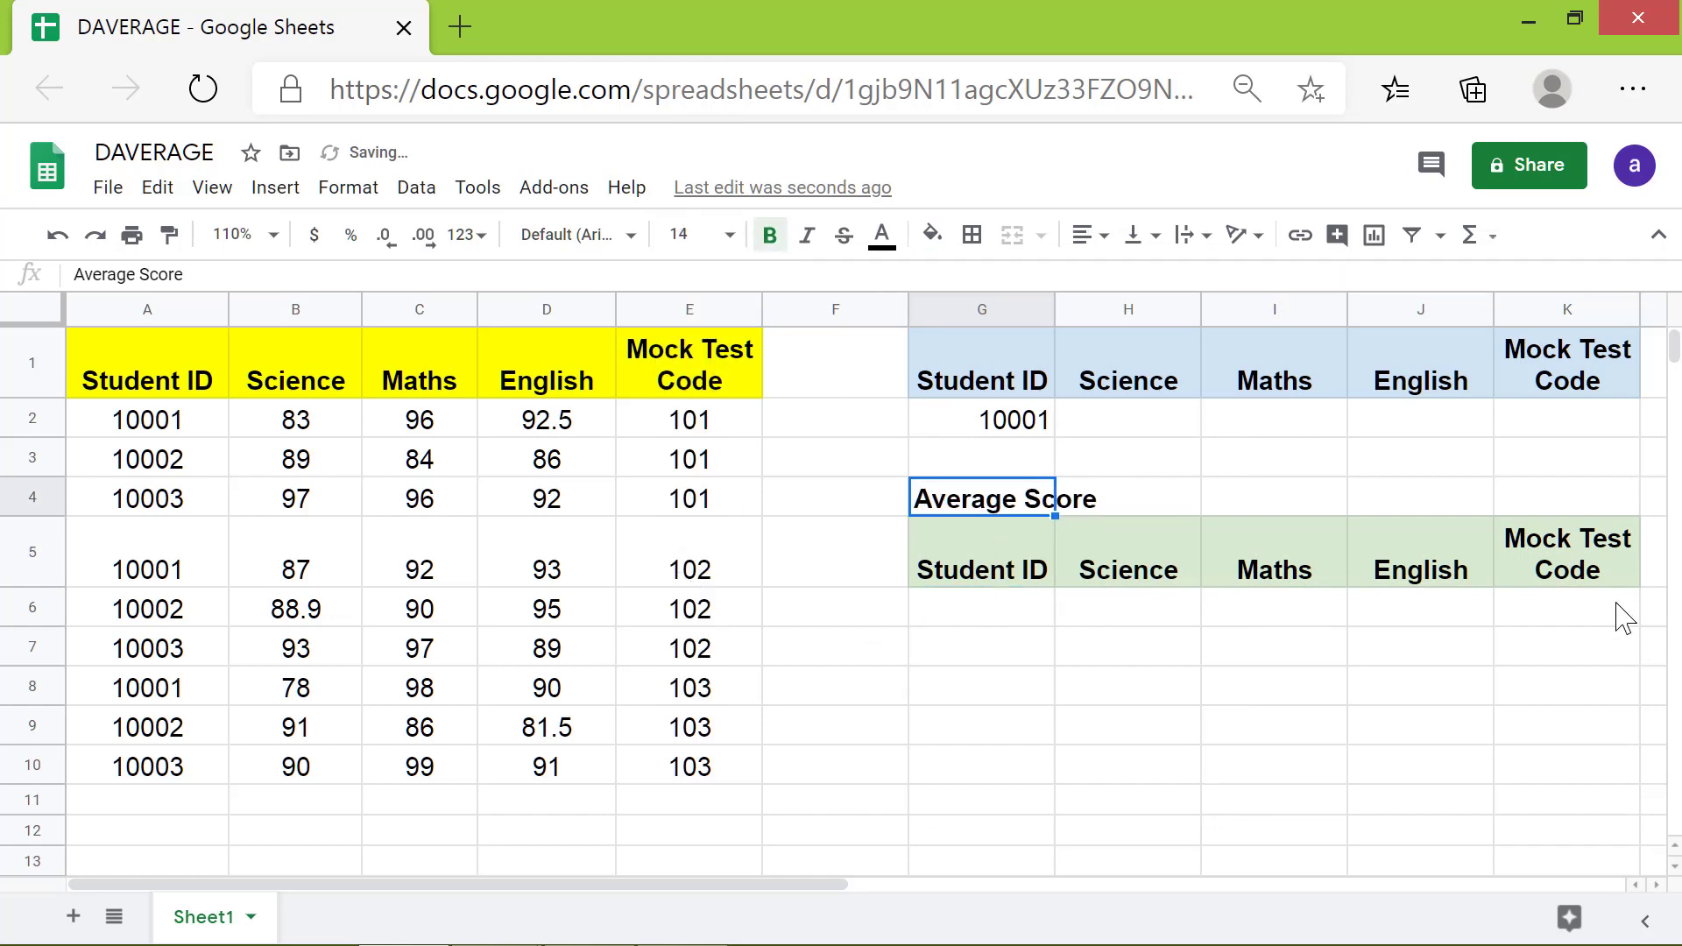
# Merge G4:K4, centre the title and fill it light green.
pyautogui.keyDown('shift'); pyautogui.click(1557, 499); pyautogui.keyUp('shift')
pyautogui.click(1012, 235)
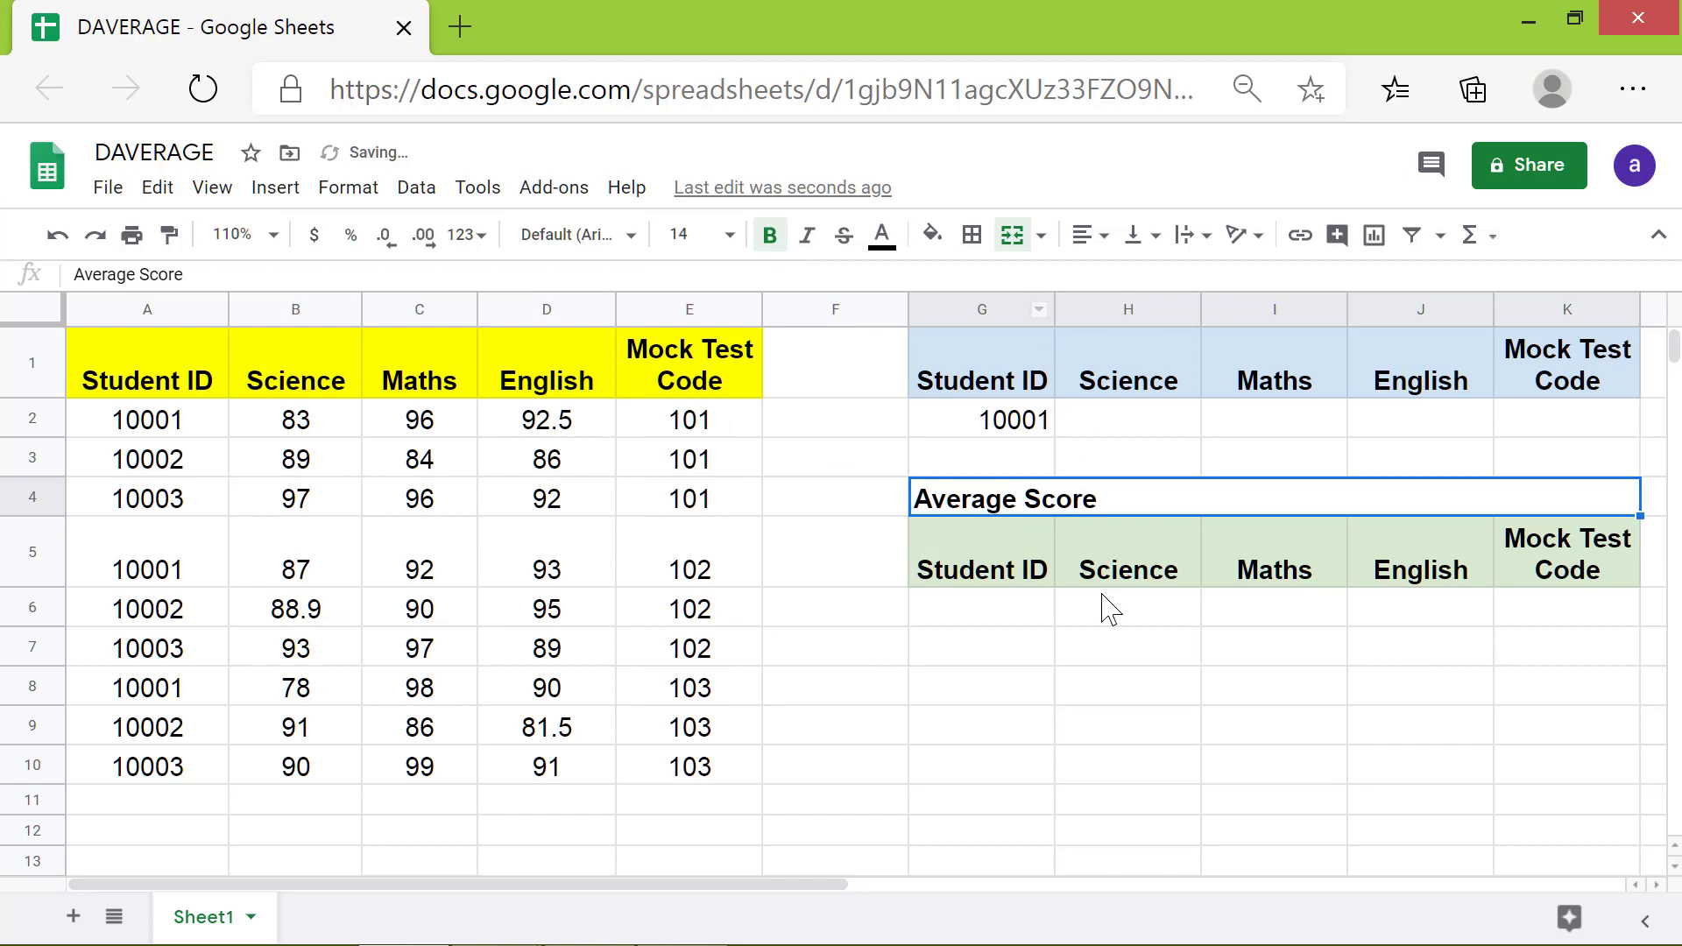
pyautogui.click(1091, 235)
pyautogui.click(1118, 277)
pyautogui.click(996, 619)
pyautogui.click(976, 499)
pyautogui.click(932, 235)
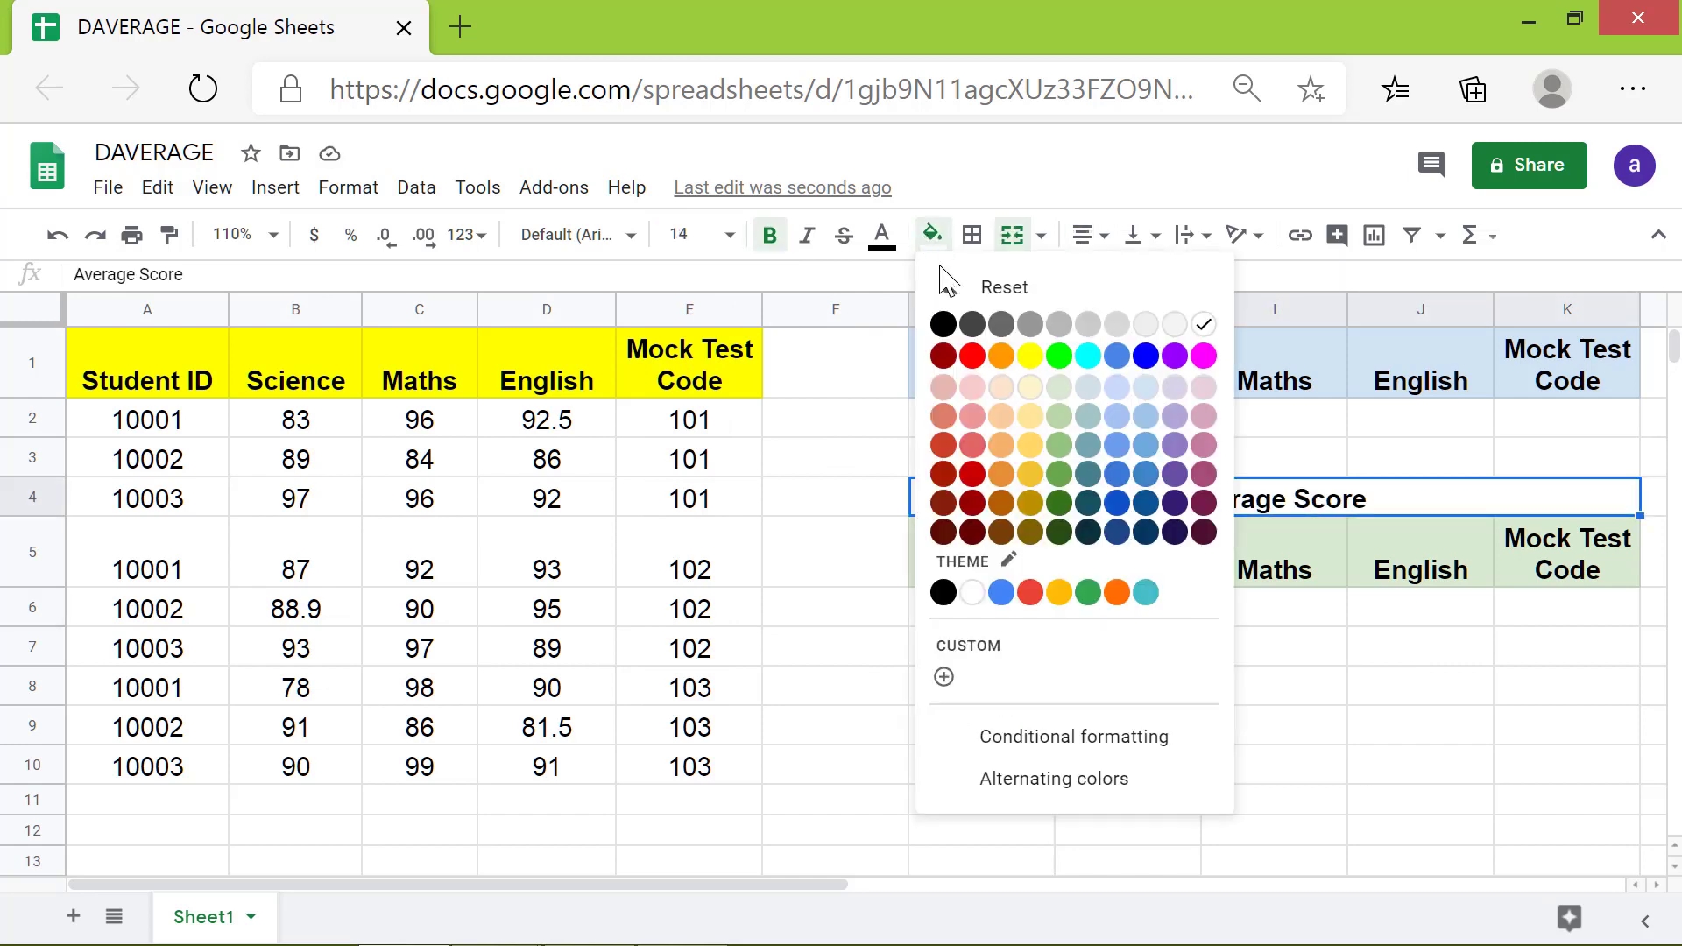
pyautogui.click(1057, 386)
pyautogui.press('Down')
pyautogui.press('Down')
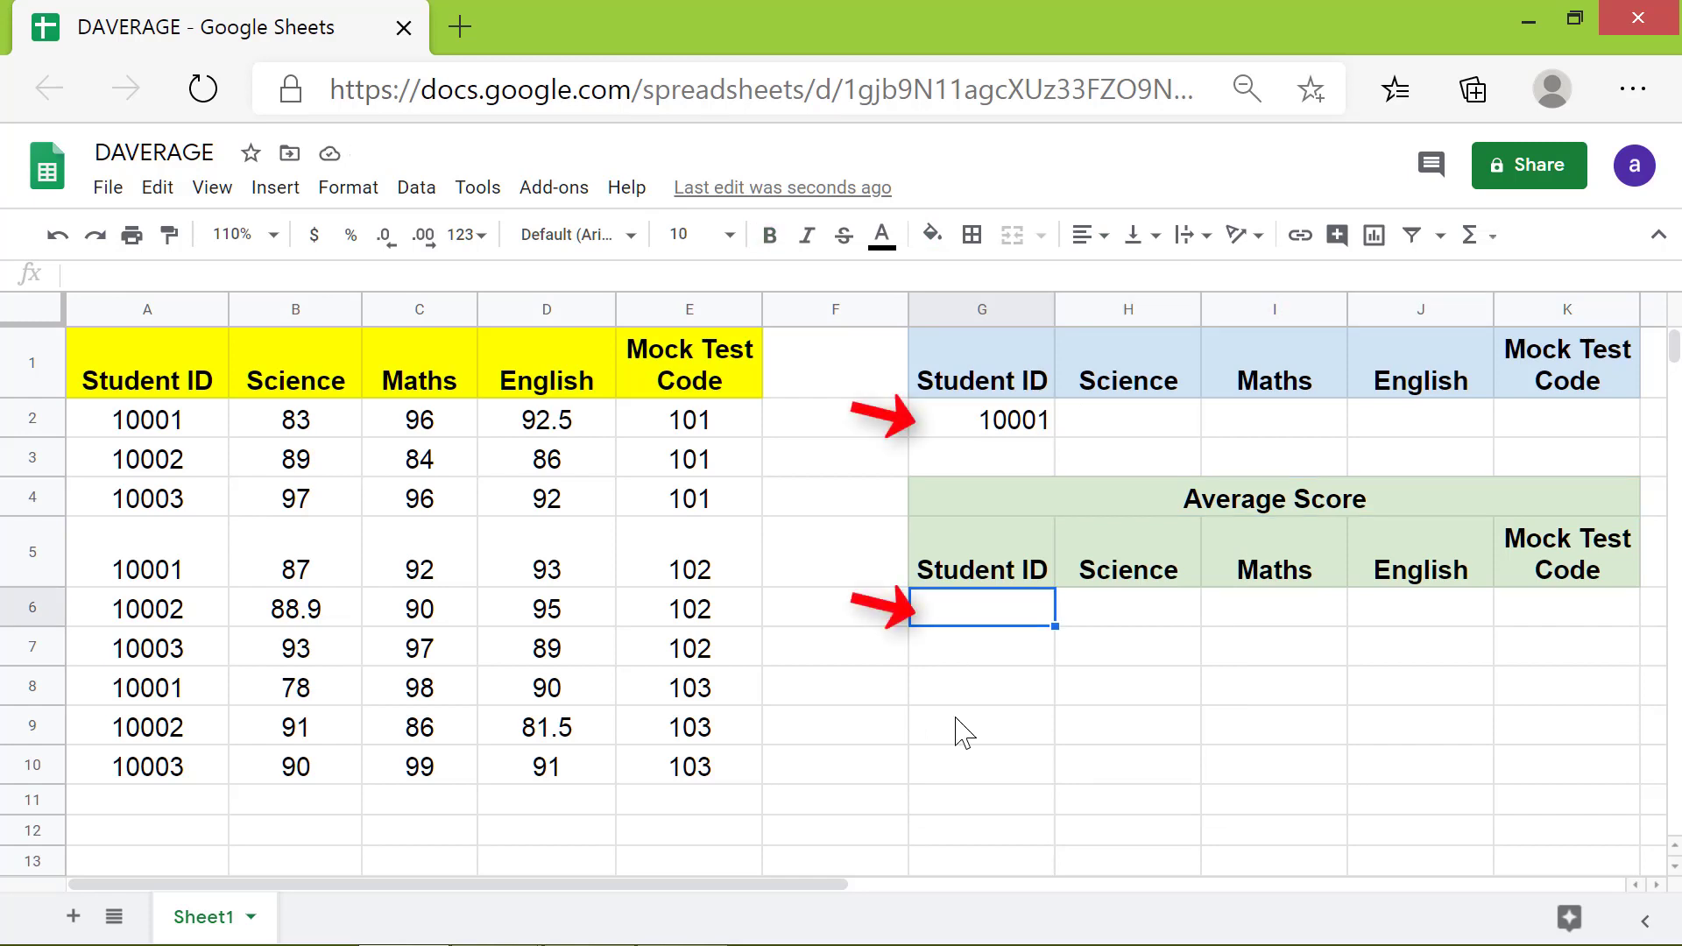
# Enter =G2 in G6 to show 10001 at font size 14.
pyautogui.write('=')
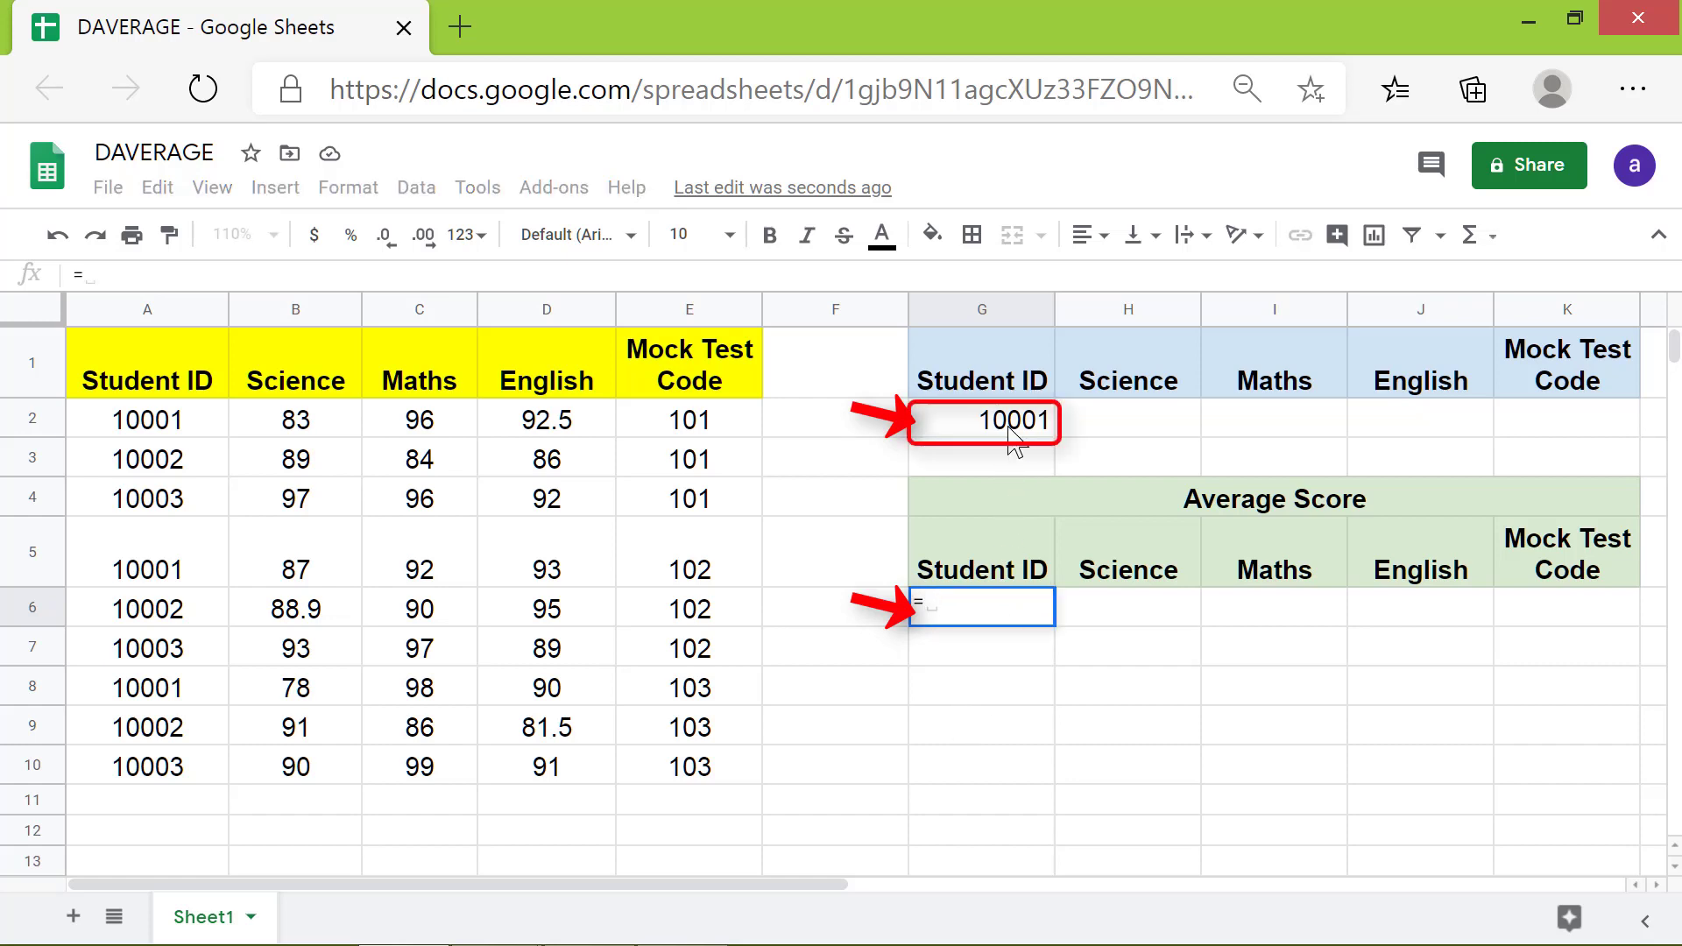
pyautogui.click(1015, 438)
pyautogui.press('Return')
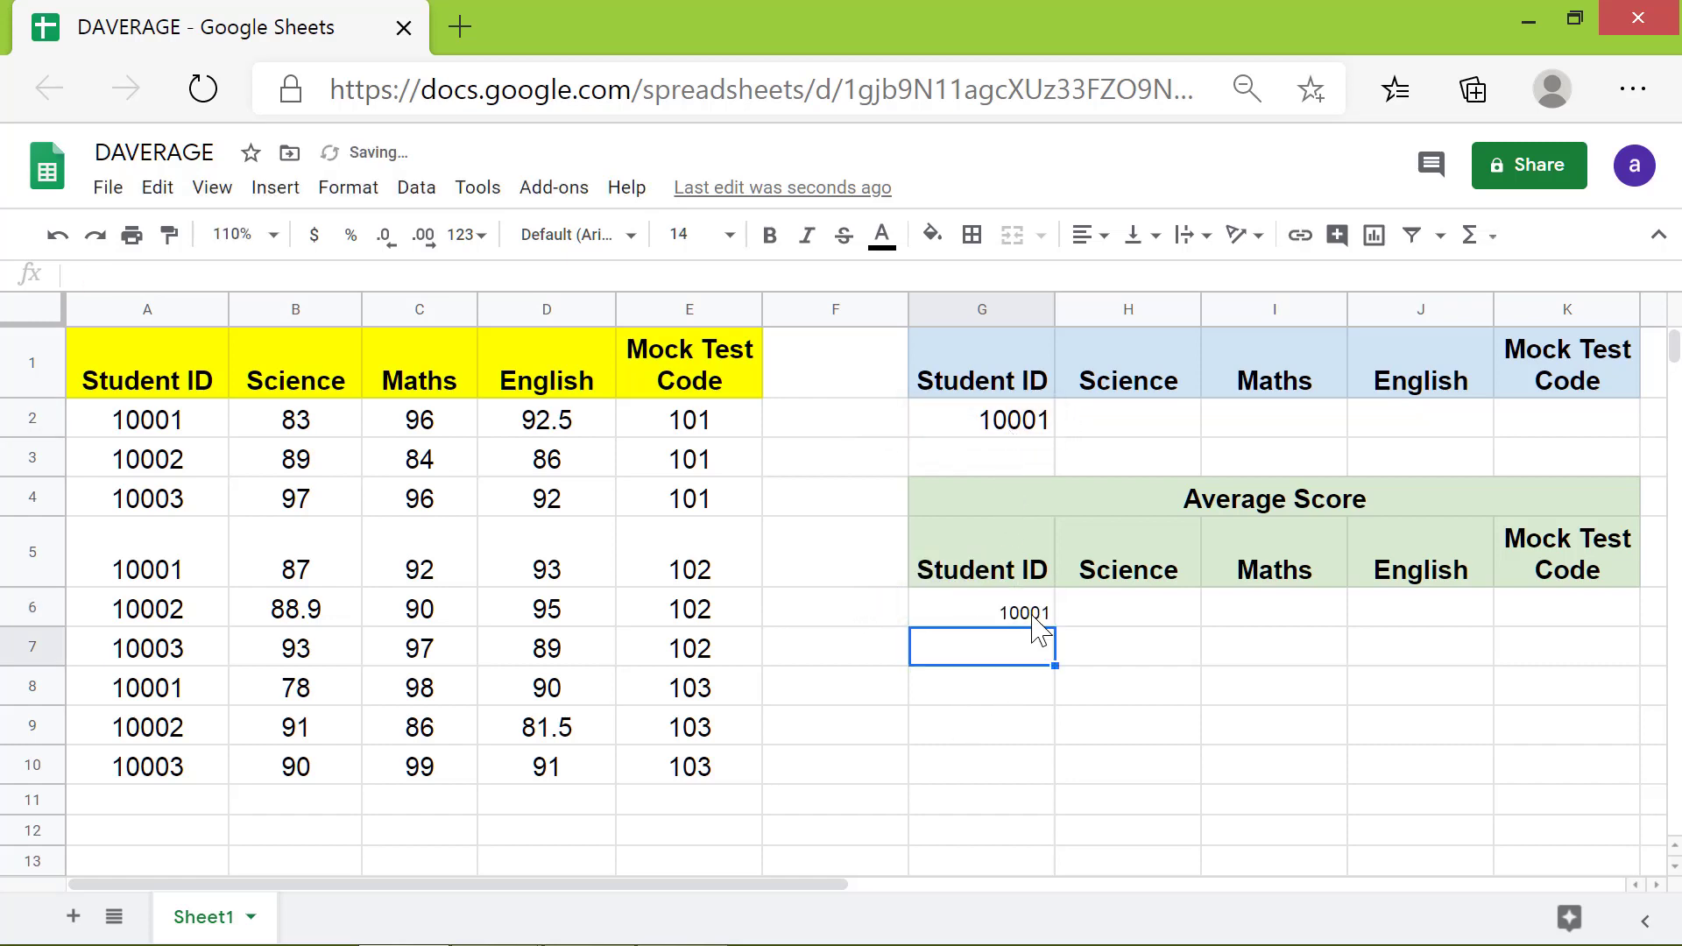
pyautogui.click(1034, 618)
pyautogui.click(729, 236)
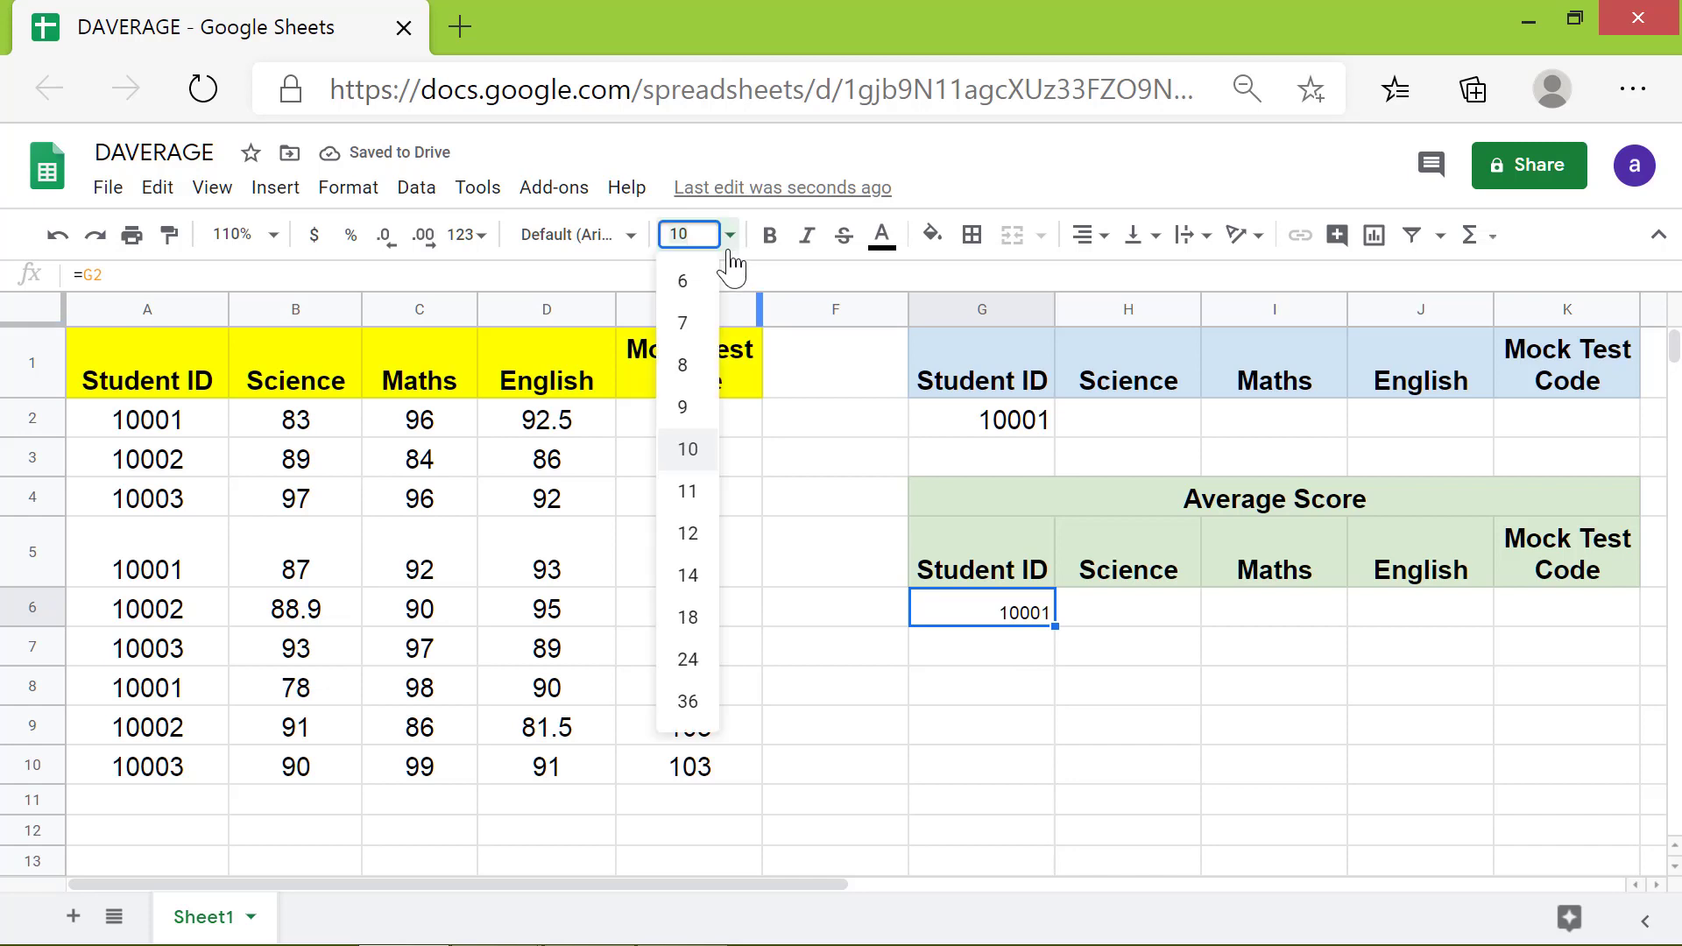
pyautogui.click(688, 575)
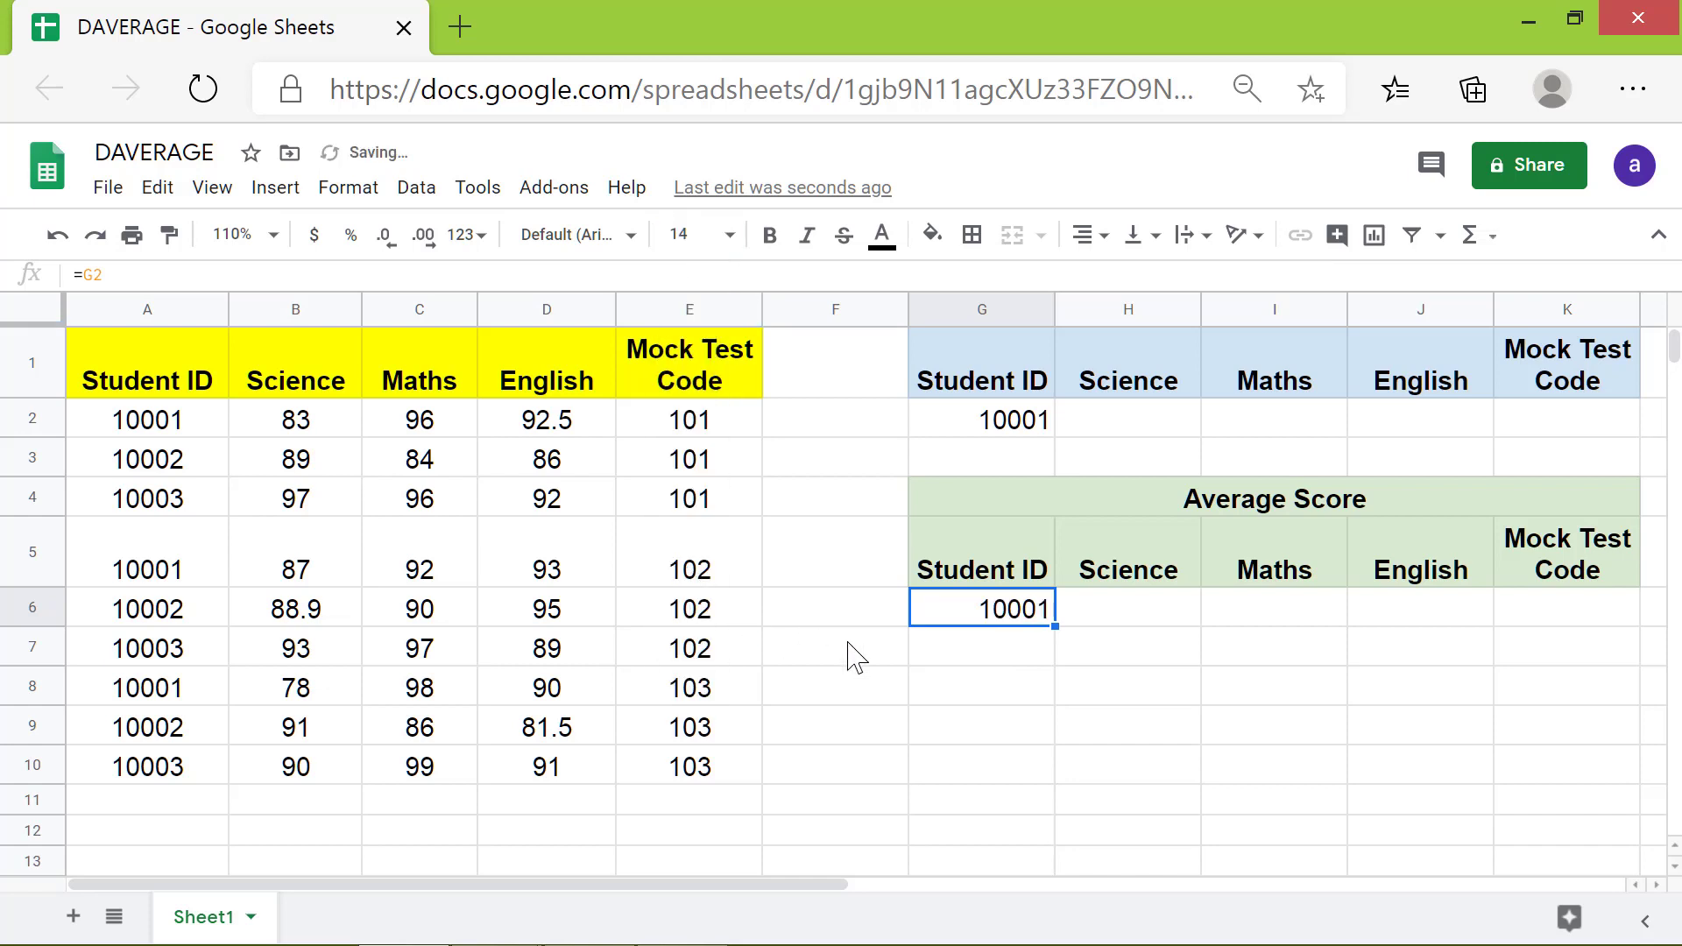
pyautogui.click(1014, 657)
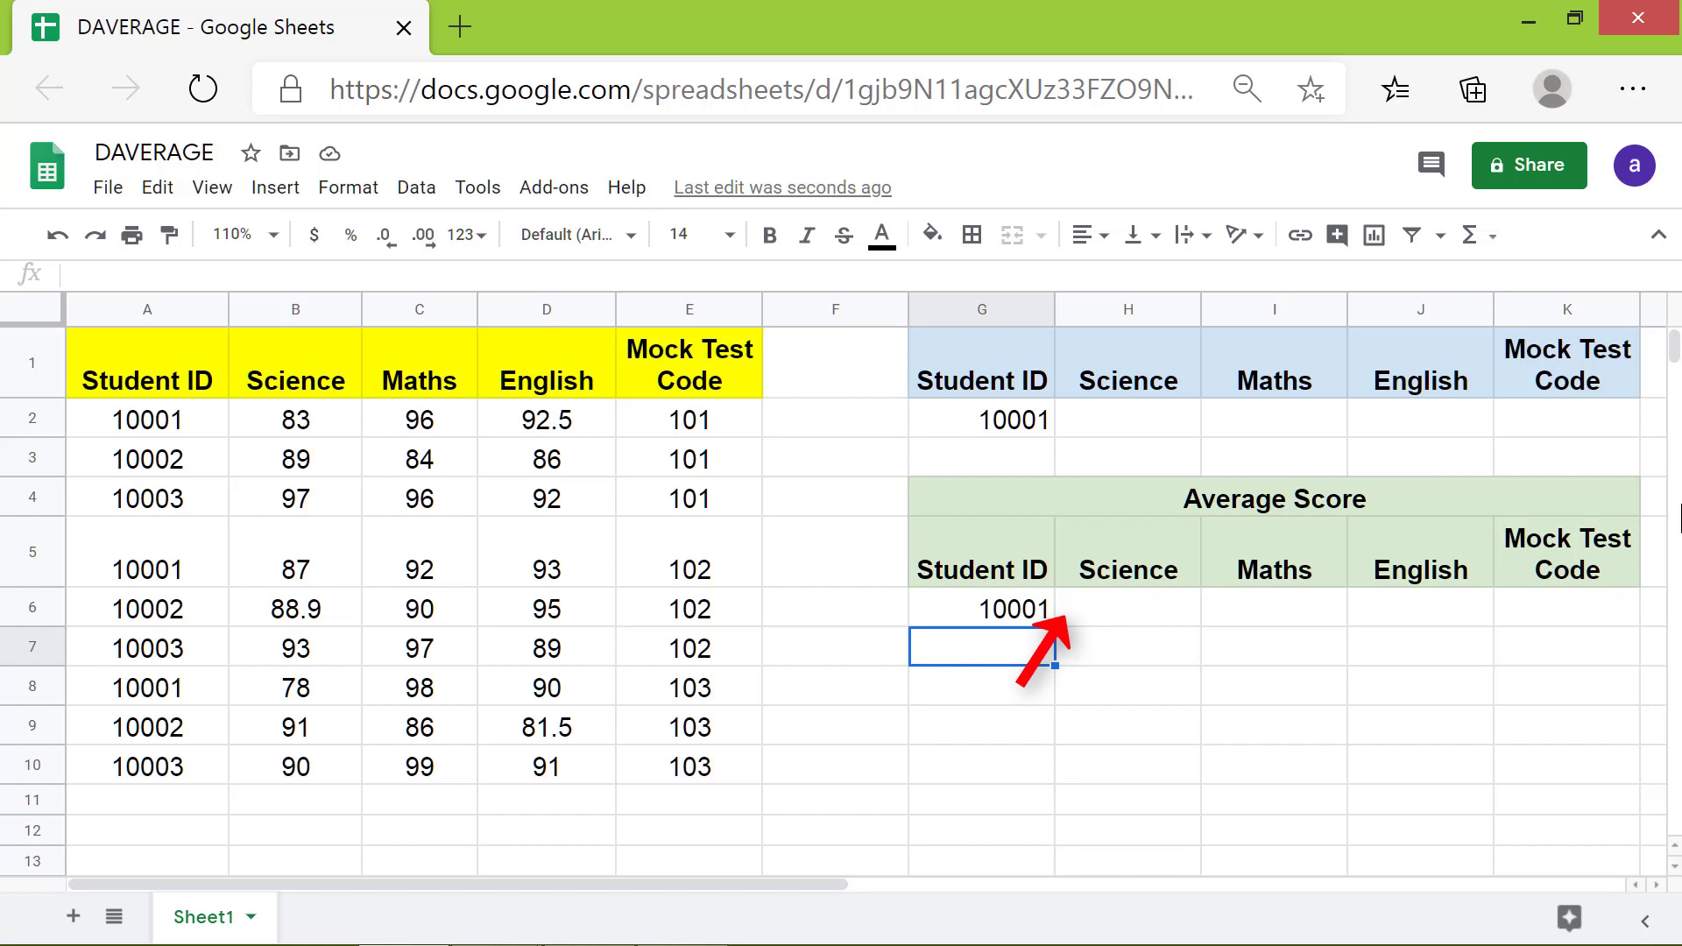
# Build =DAVERAGE(A1:E10,2,G1:K2 in H6 for the Science average.
pyautogui.click(1130, 613)
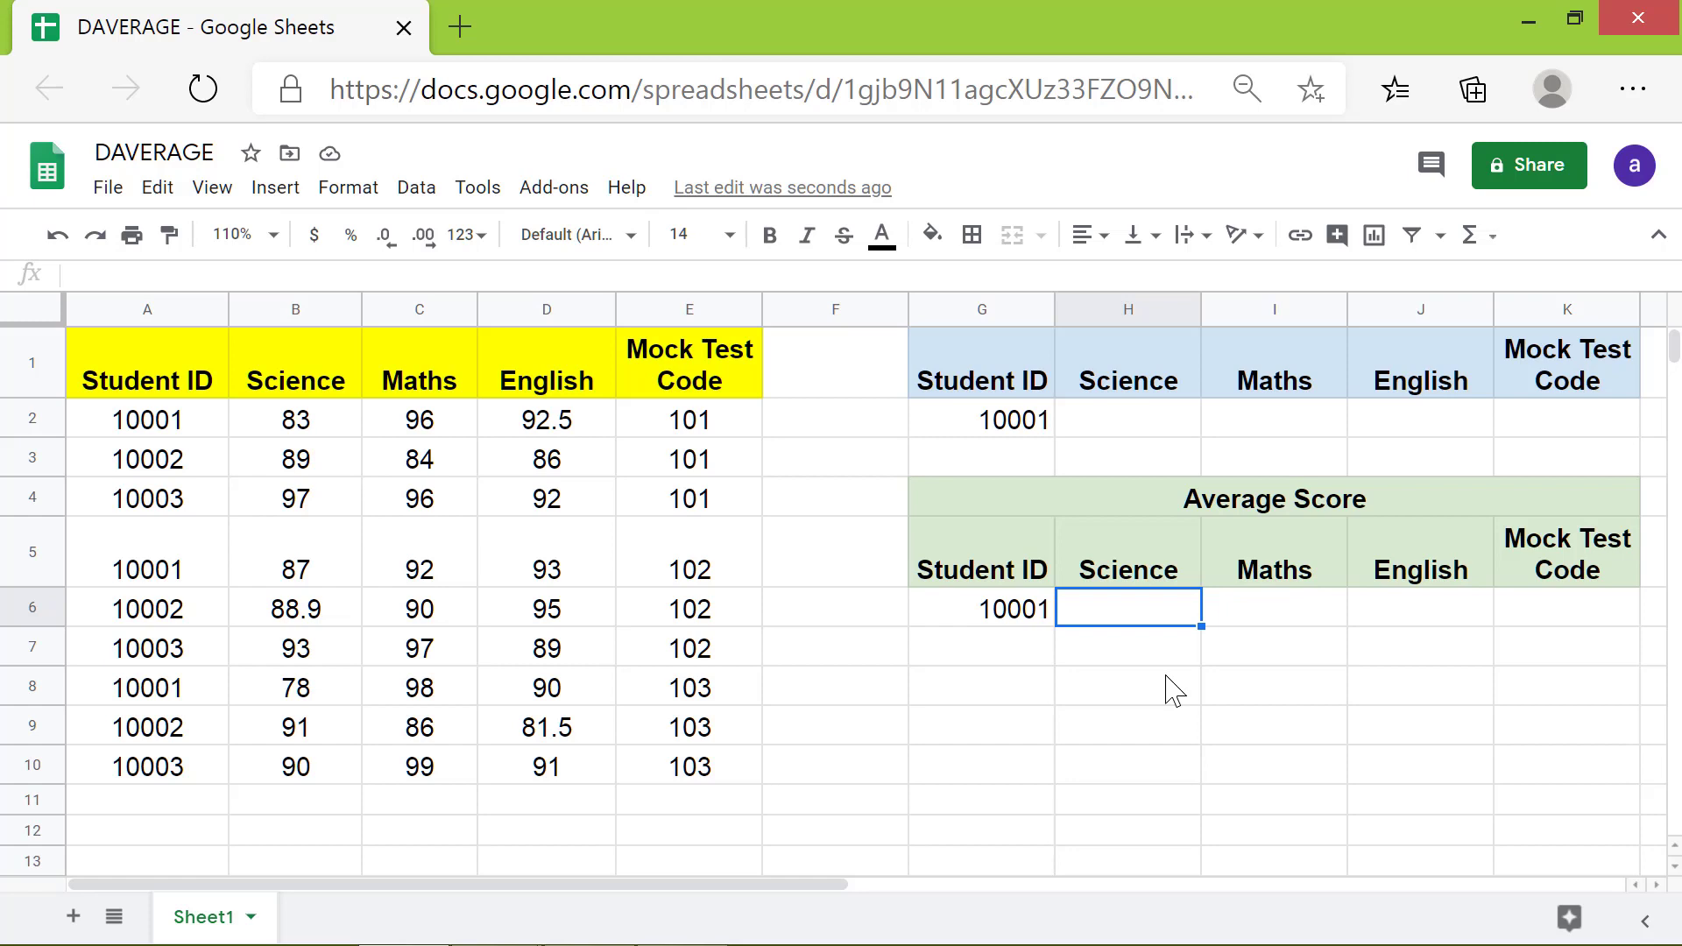
pyautogui.write('=dav')
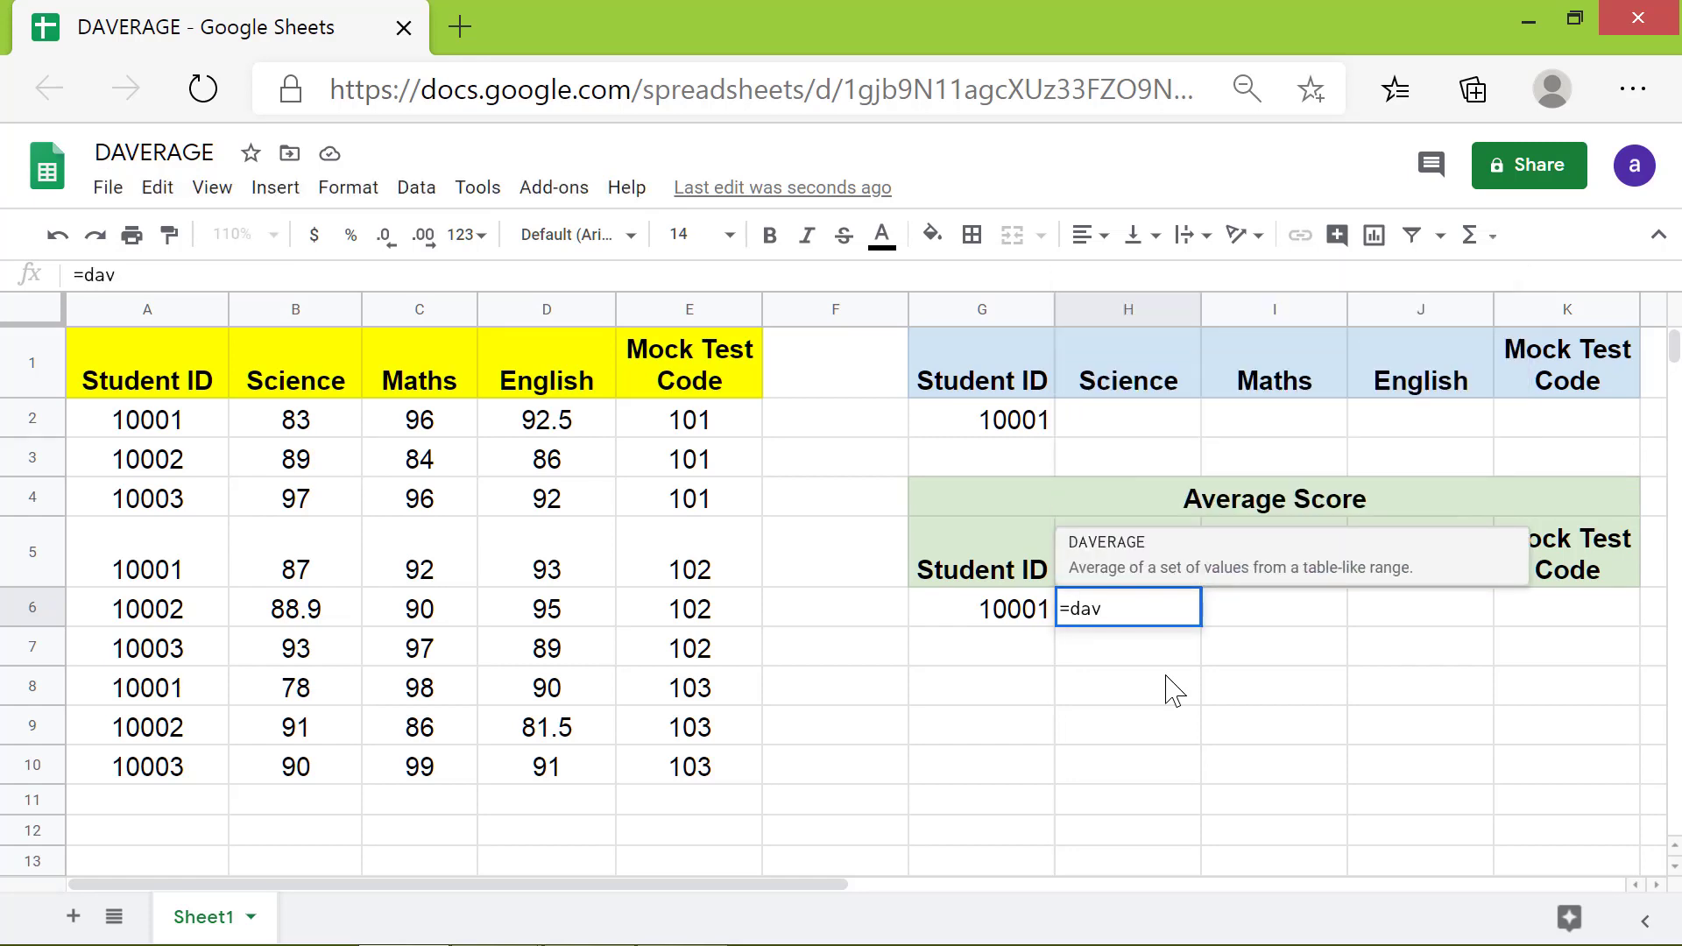
pyautogui.click(1174, 555)
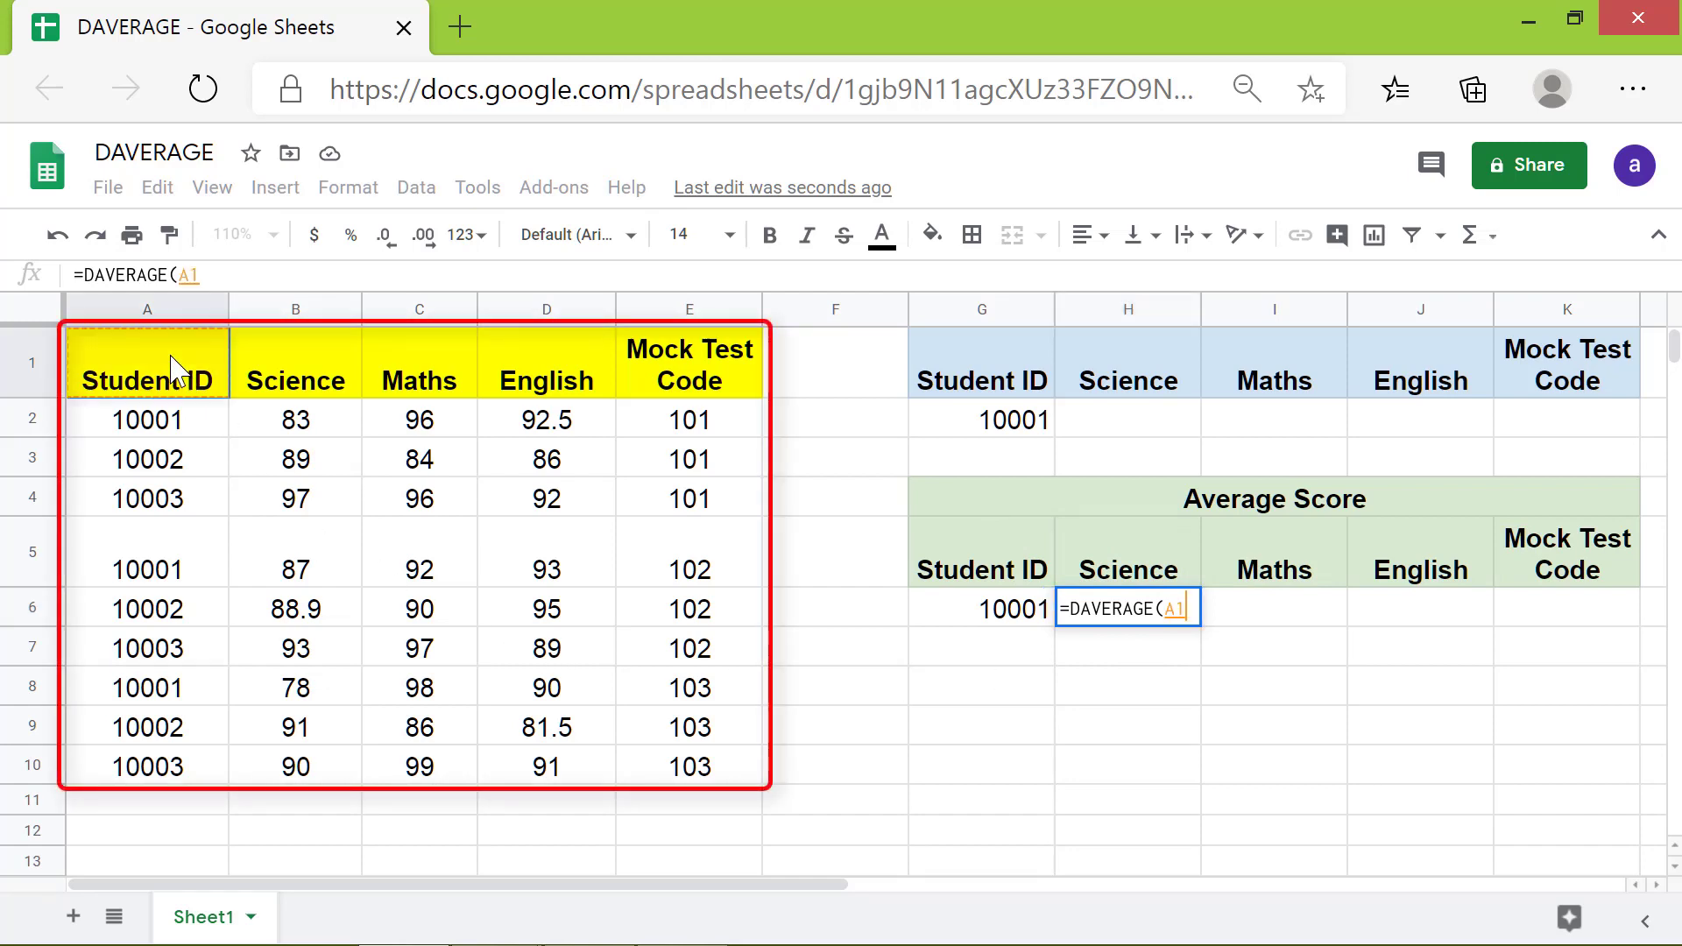
pyautogui.keyDown('shift'); pyautogui.click(735, 775); pyautogui.keyUp('shift')
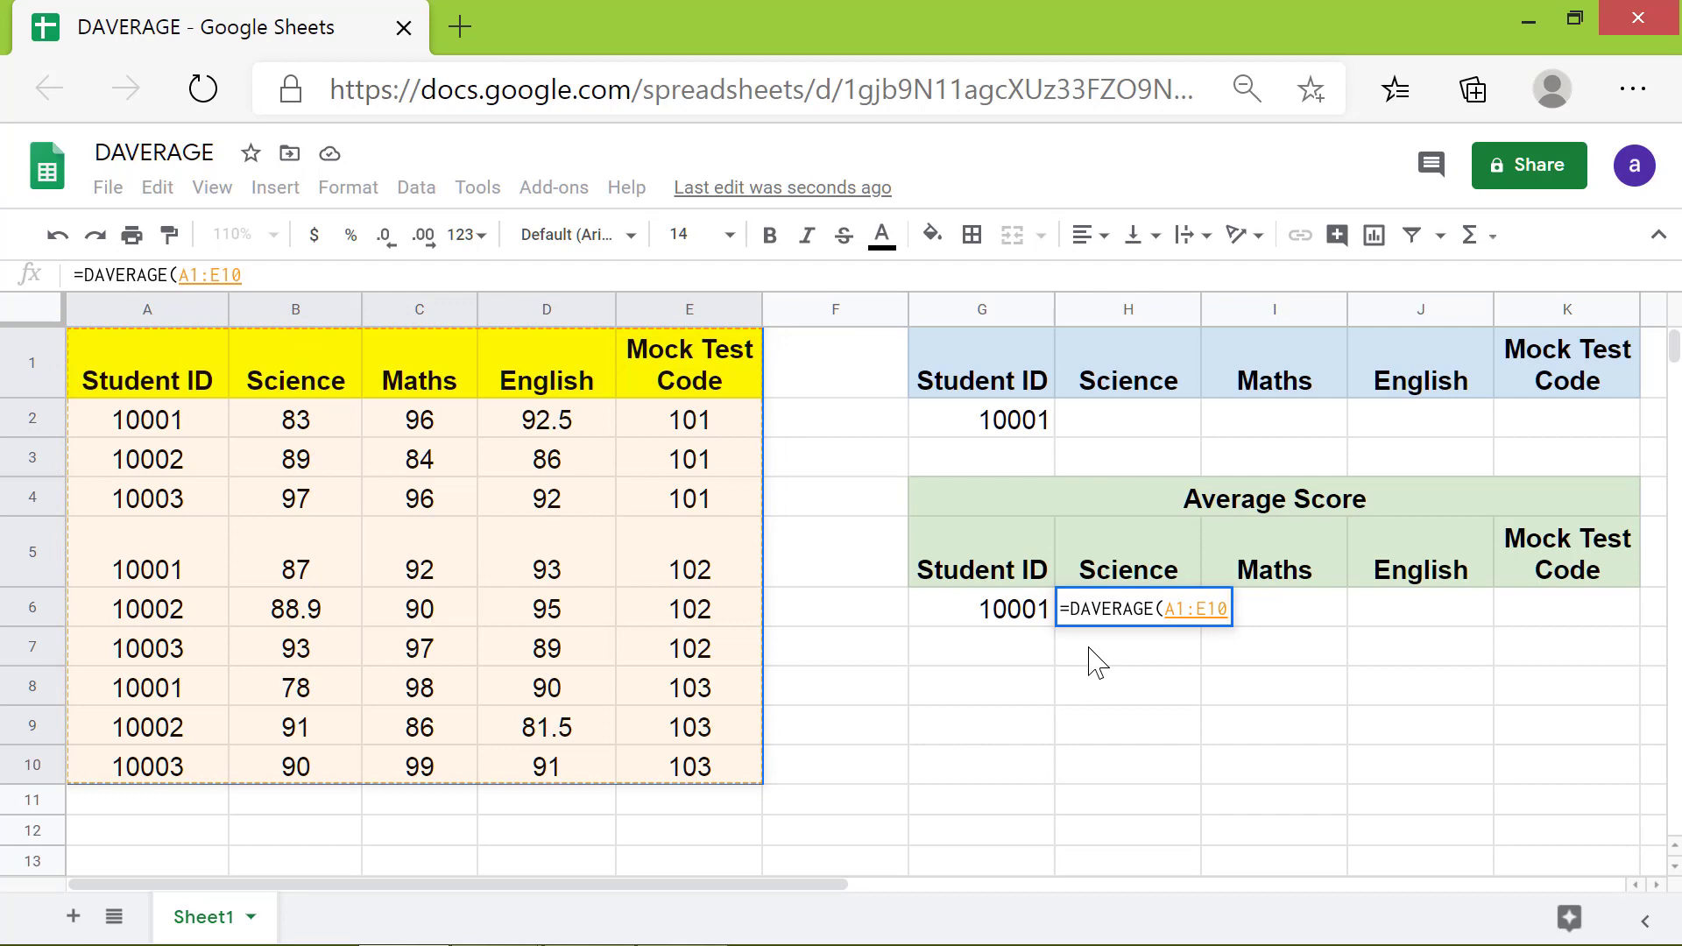
pyautogui.write(',')
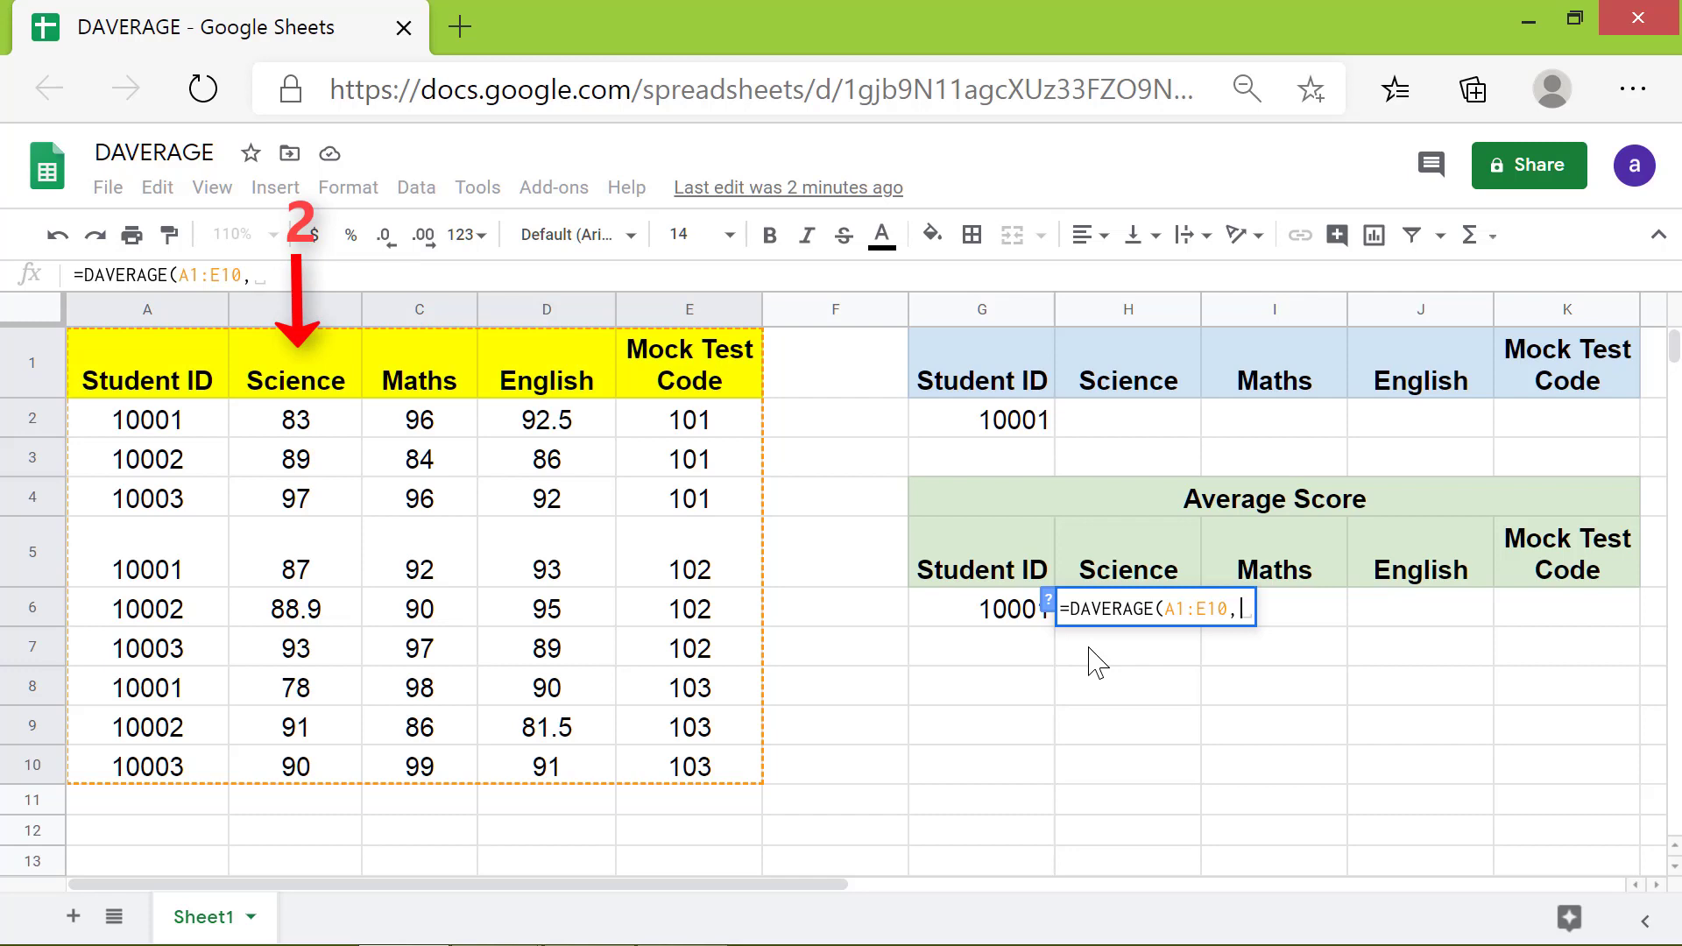
pyautogui.write('2')
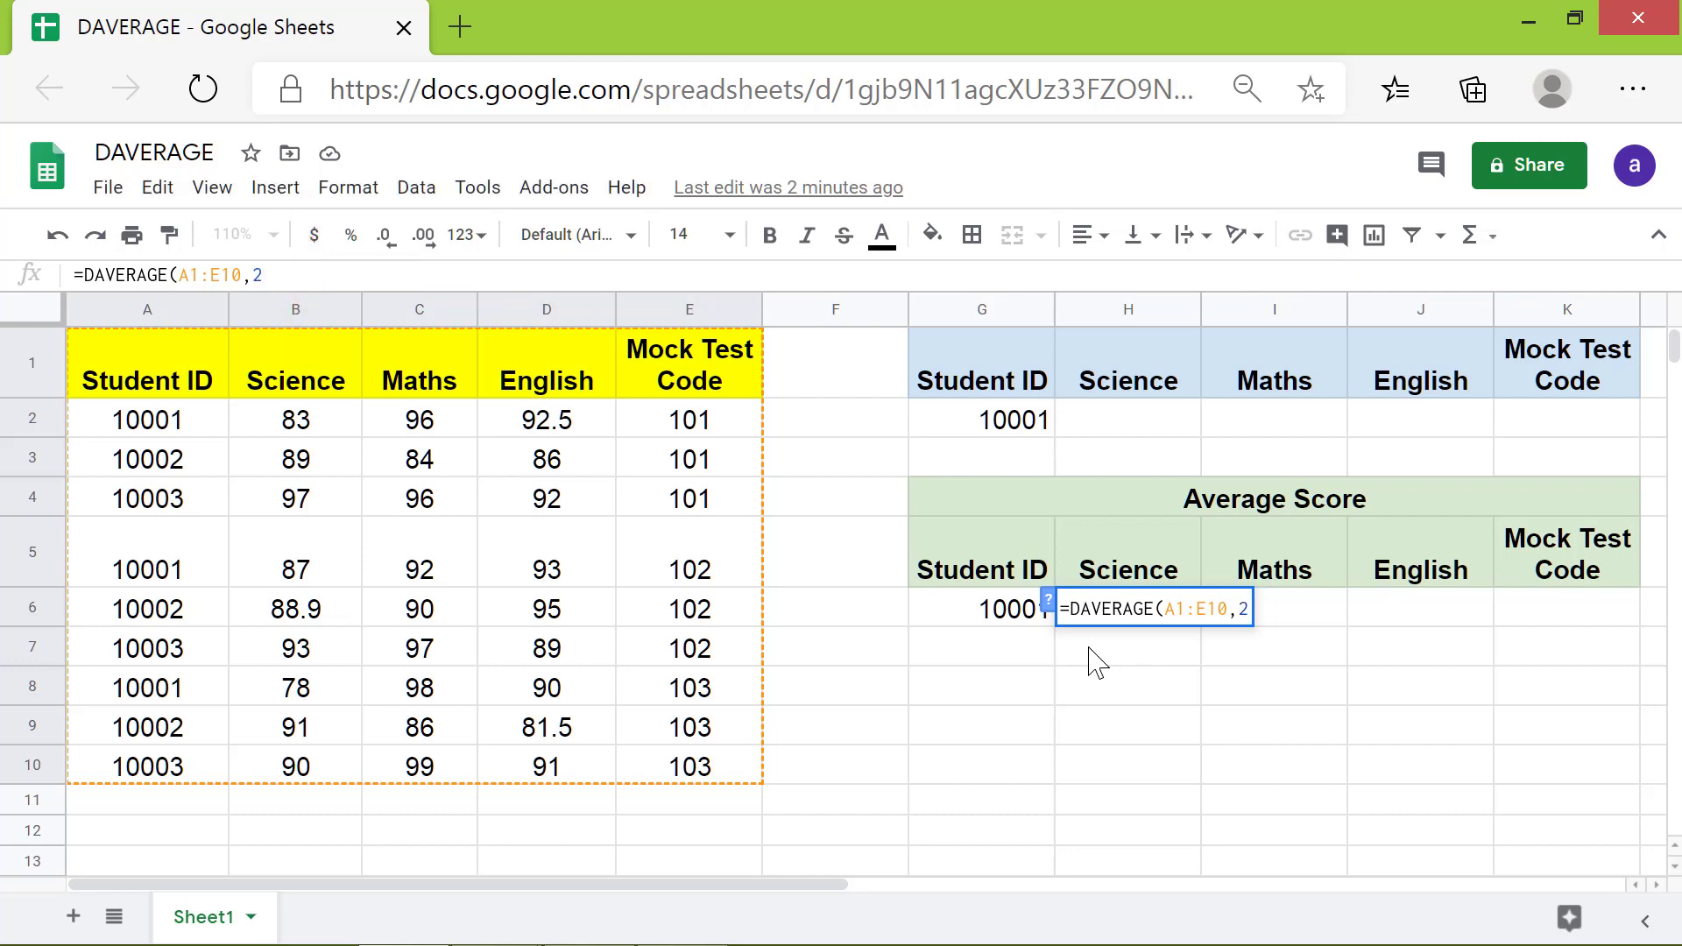
pyautogui.write(',')
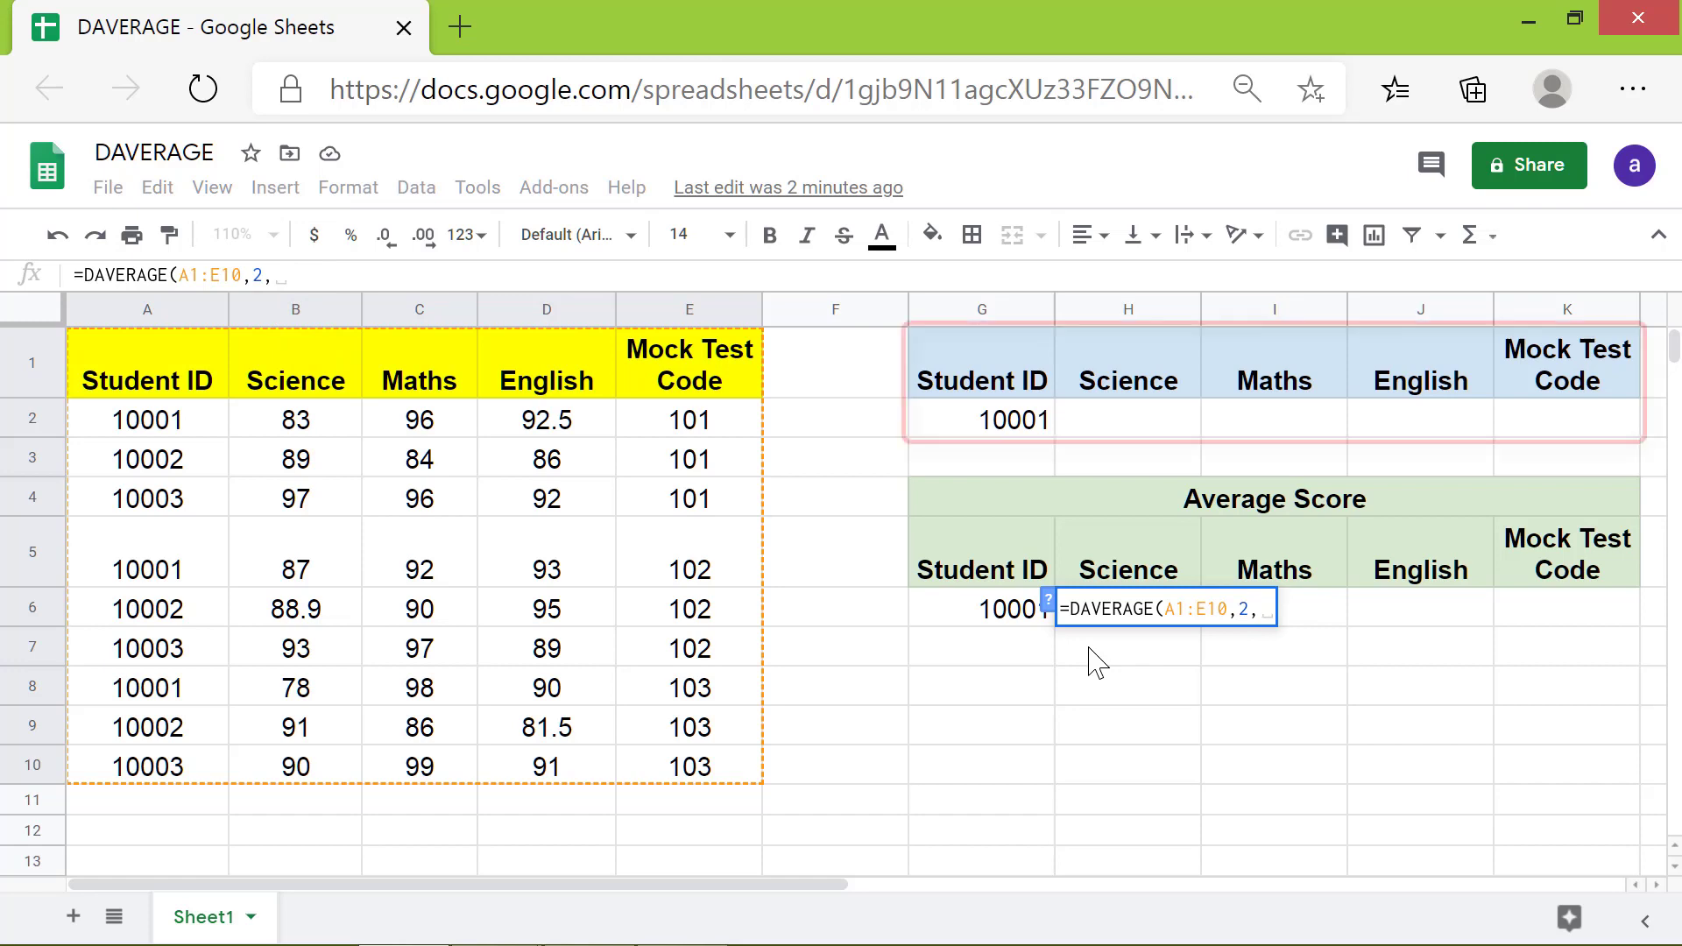
pyautogui.click(994, 386)
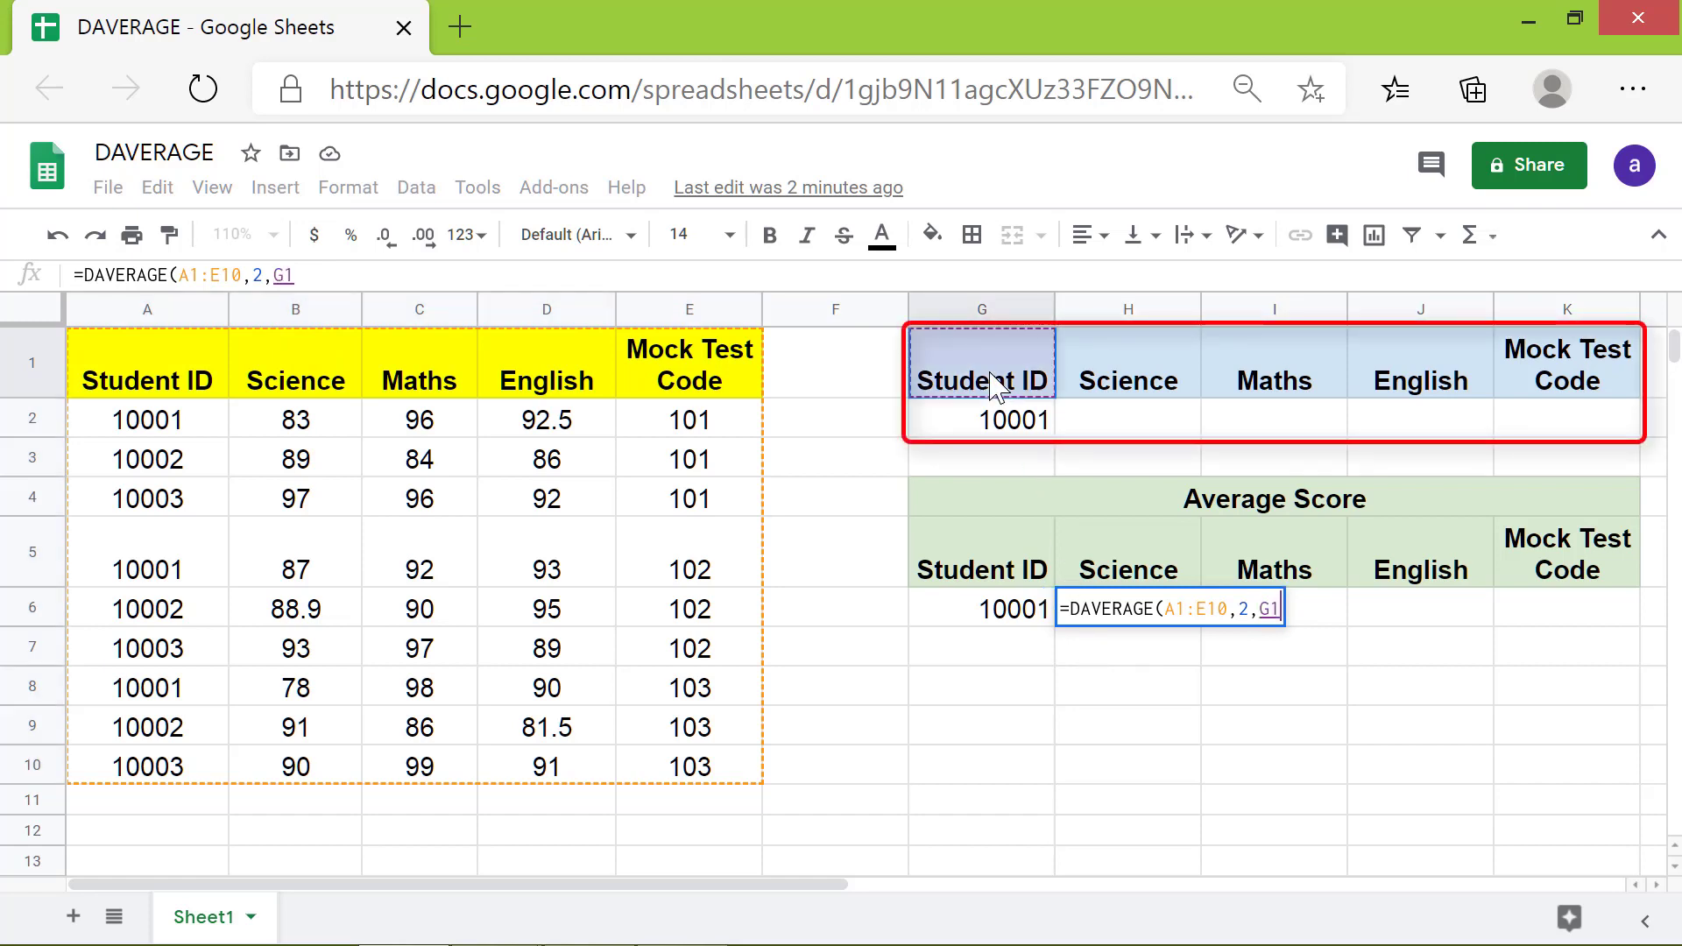
pyautogui.keyDown('shift'); pyautogui.click(1567, 427); pyautogui.keyUp('shift')
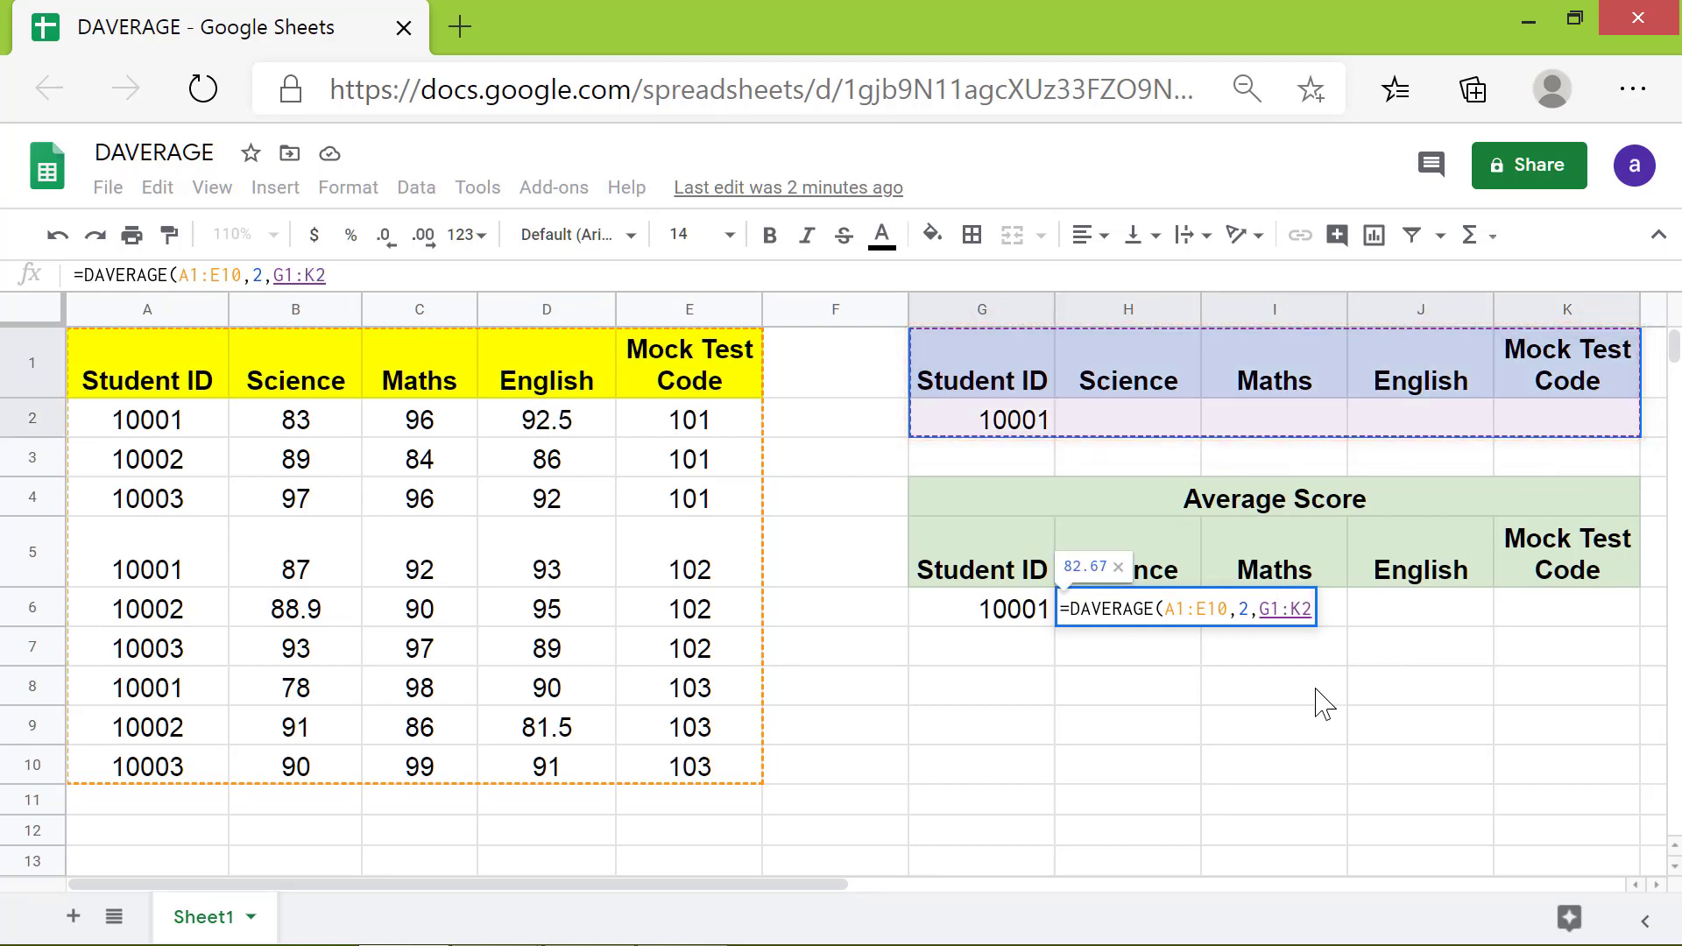
# Commit the DAVERAGE formula in H6, showing 82.67.
pyautogui.press('Return')
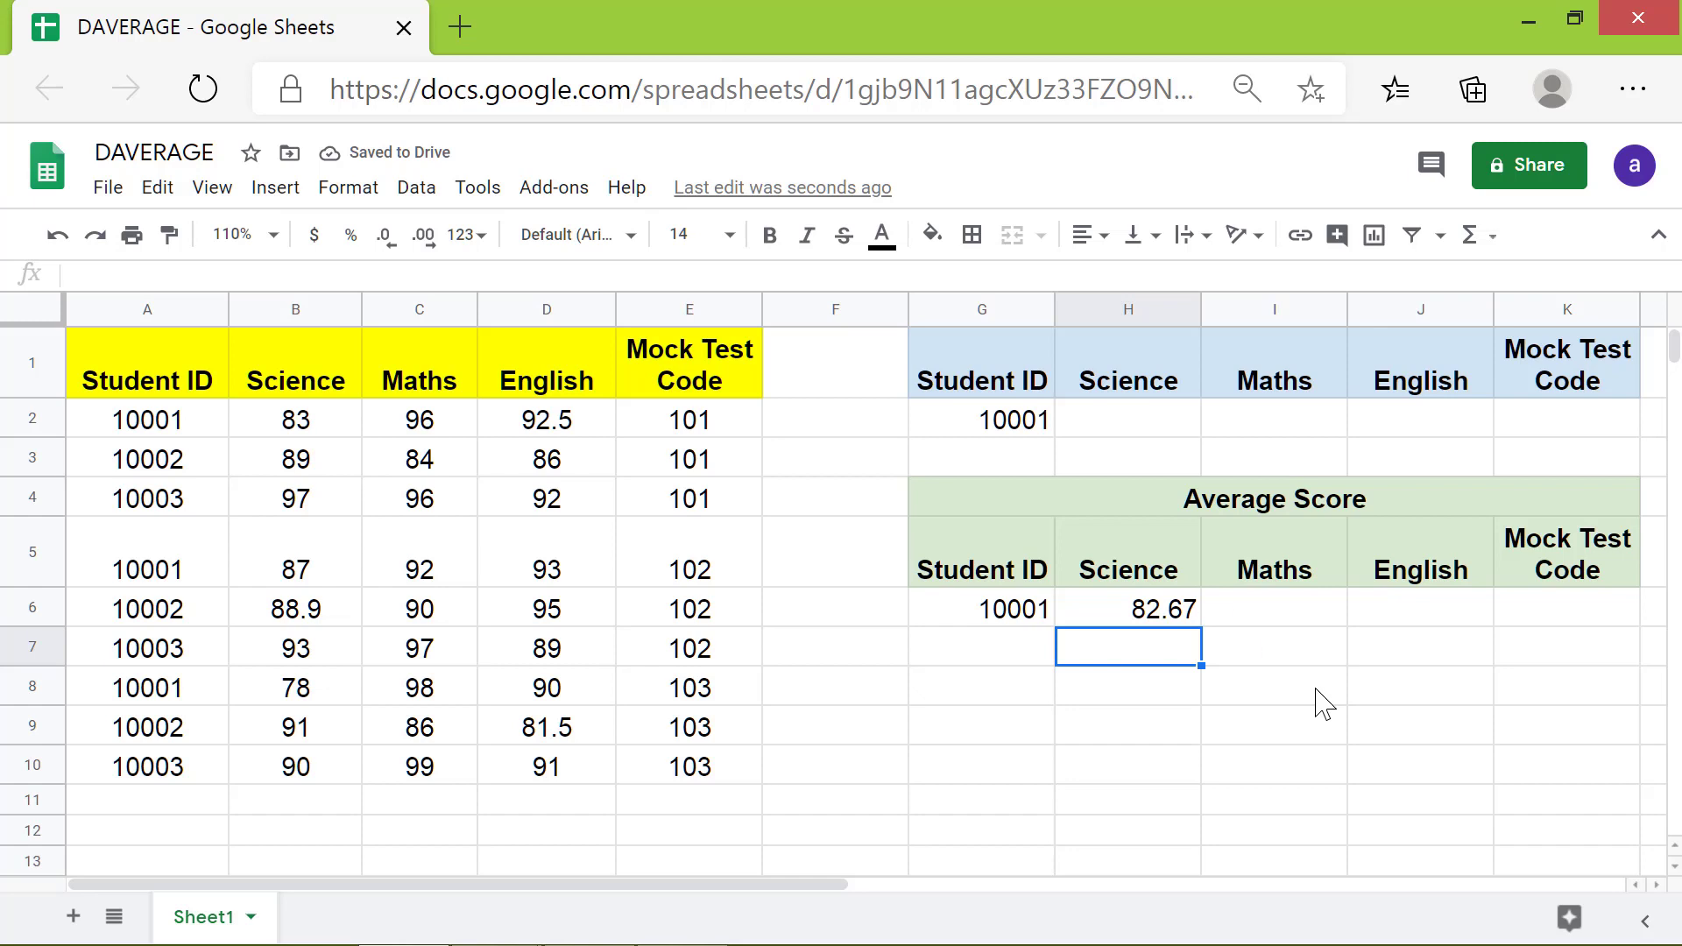
# Change H6's ranges to absolute $A$1:$E$10 and $G$1:$K$2 with F4.
pyautogui.click(1136, 606)
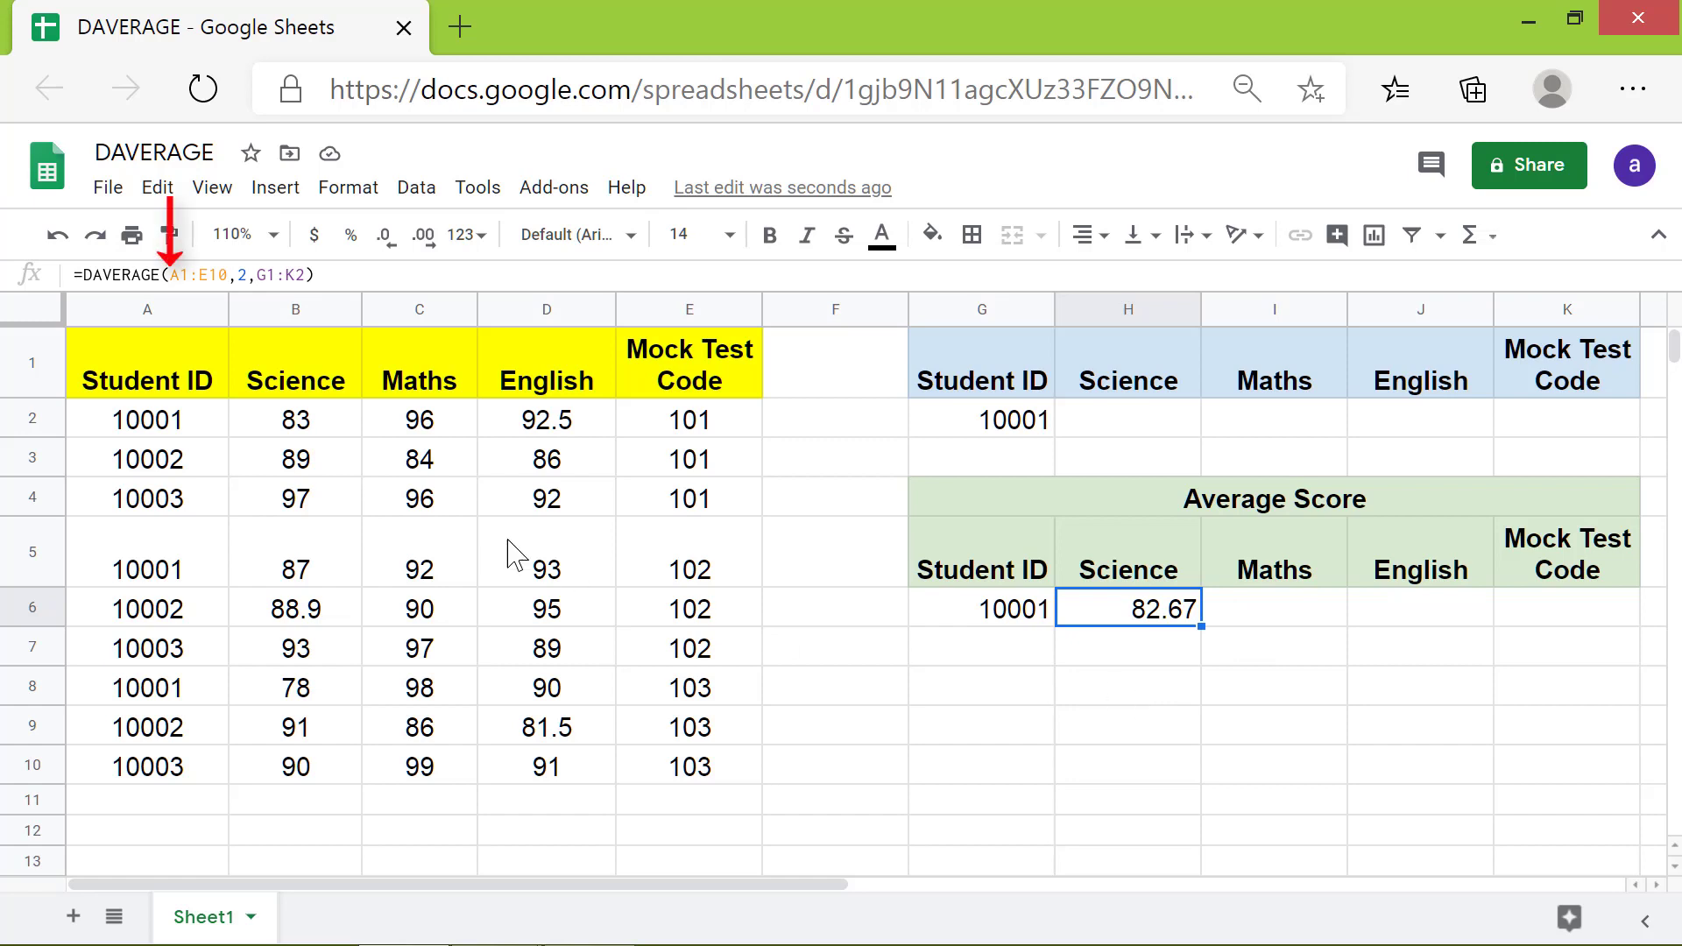
pyautogui.click(170, 275)
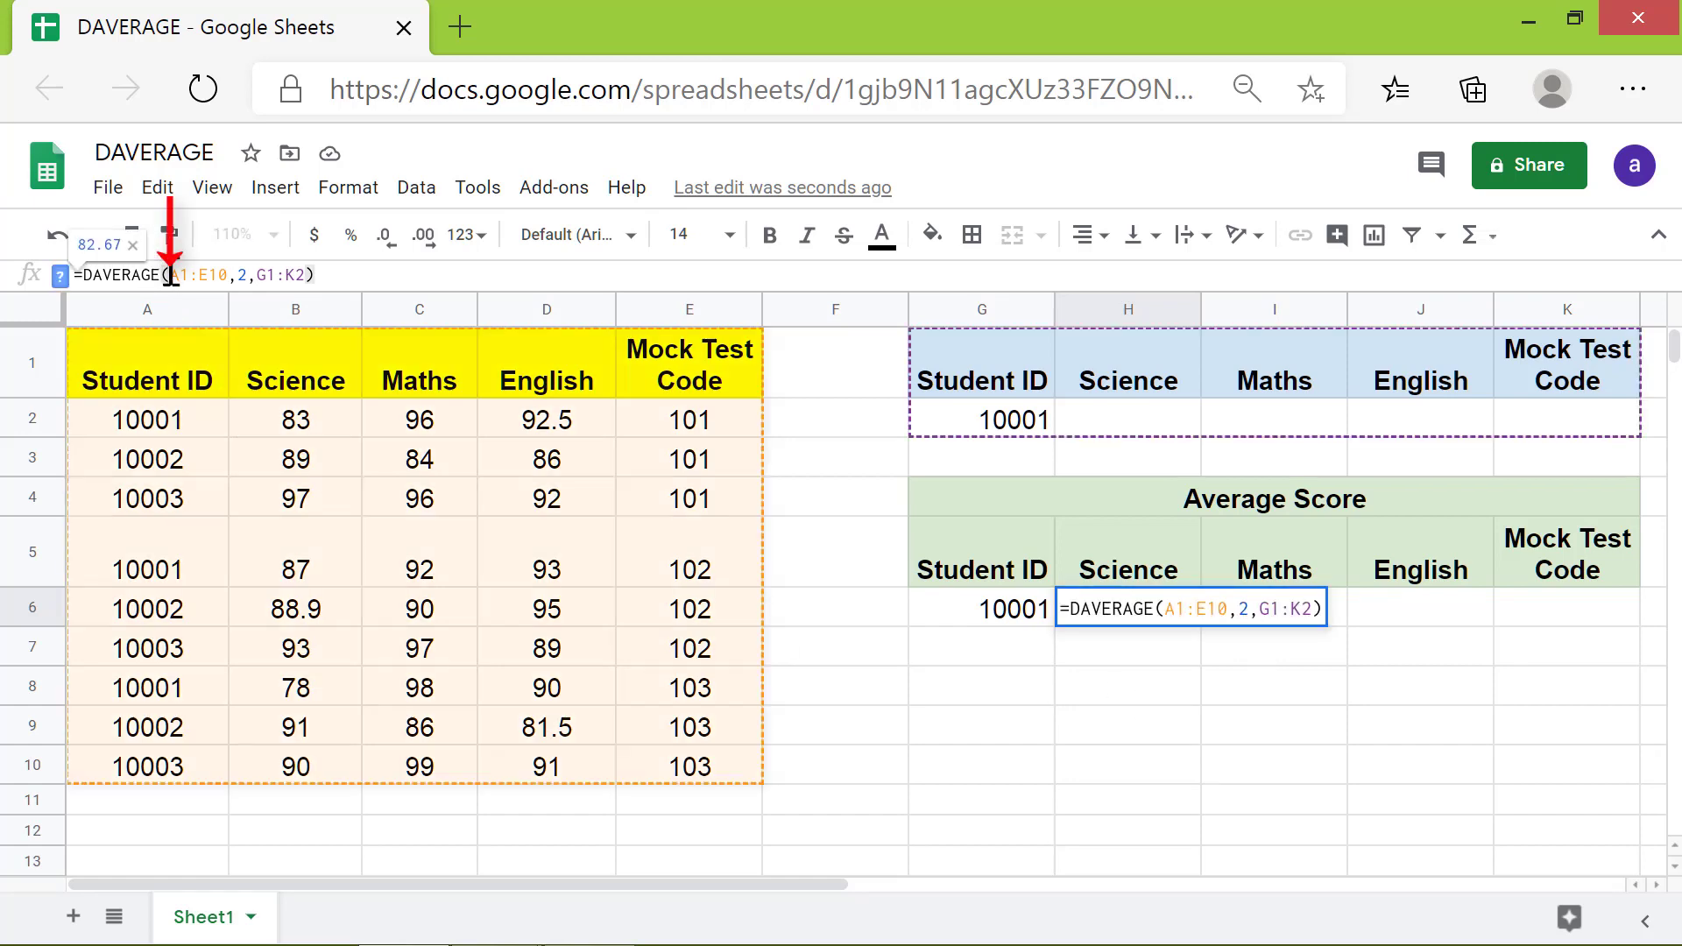
pyautogui.press('F4')
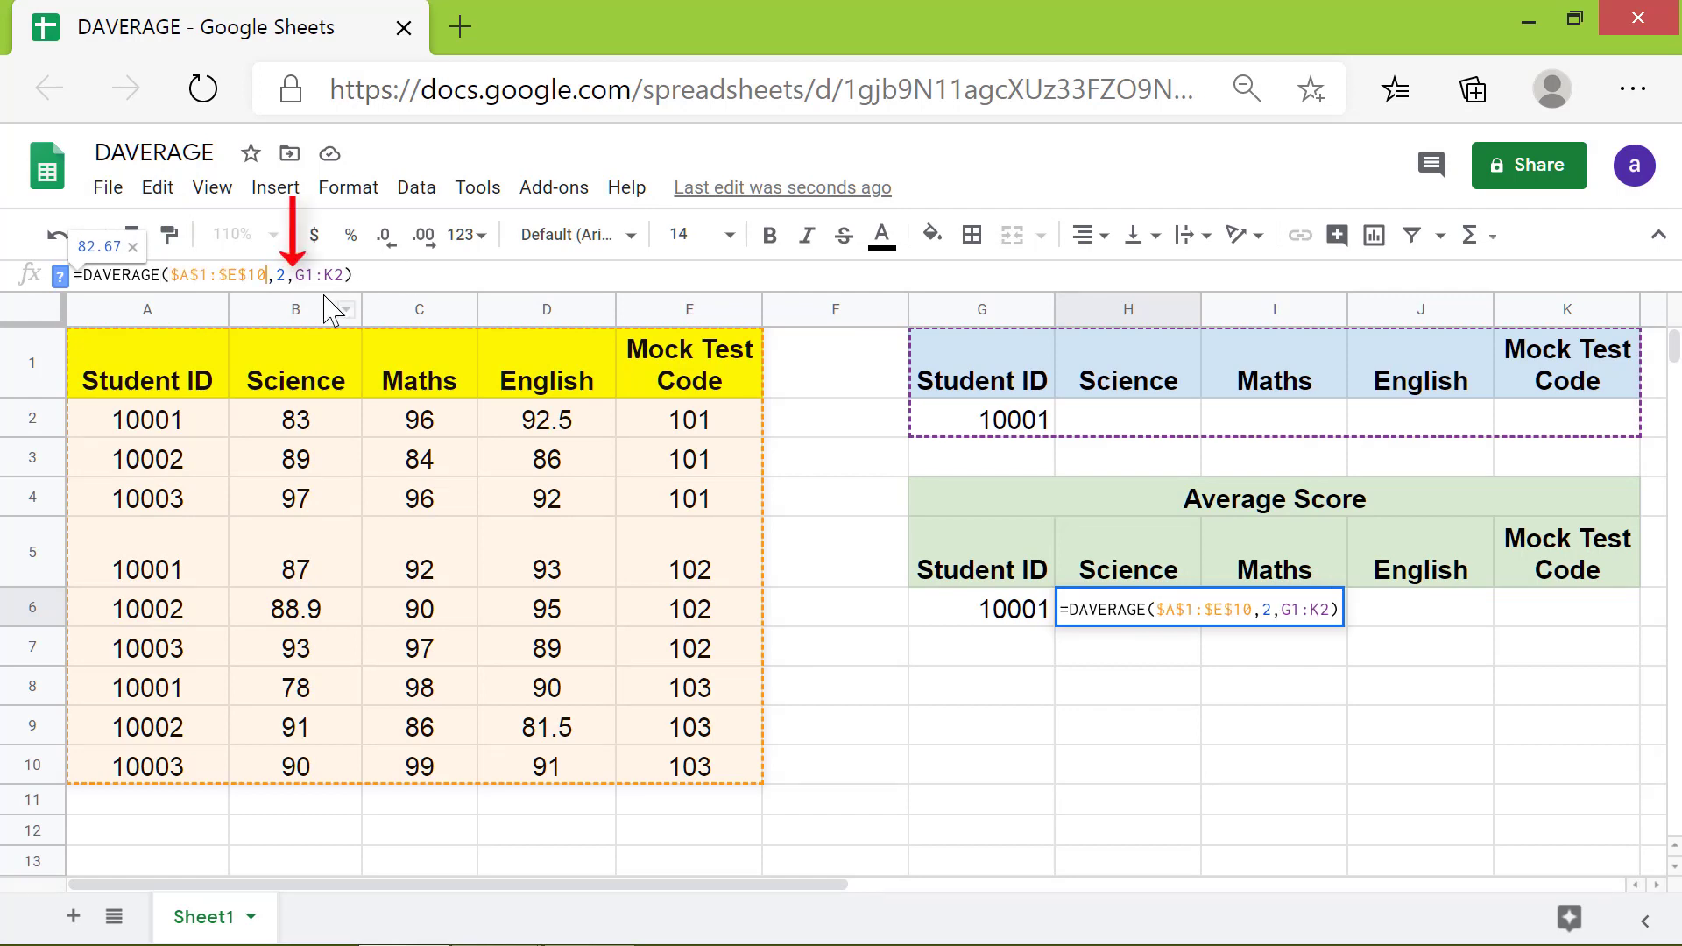
pyautogui.press('End')
pyautogui.press('F4')
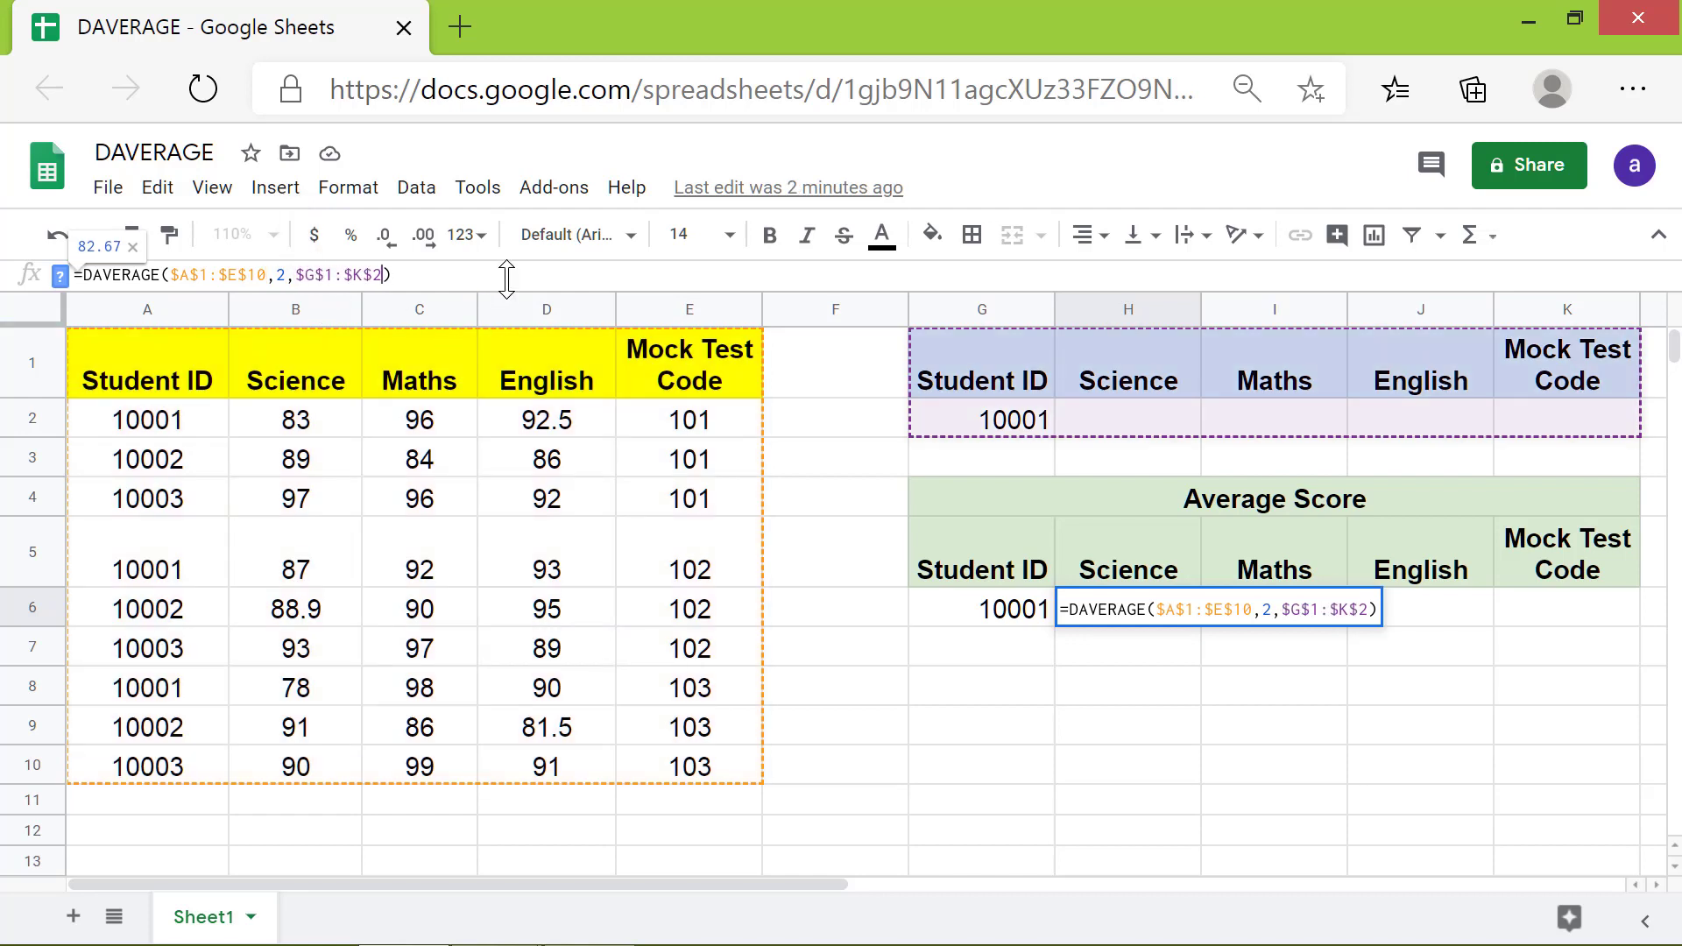
pyautogui.press('Return')
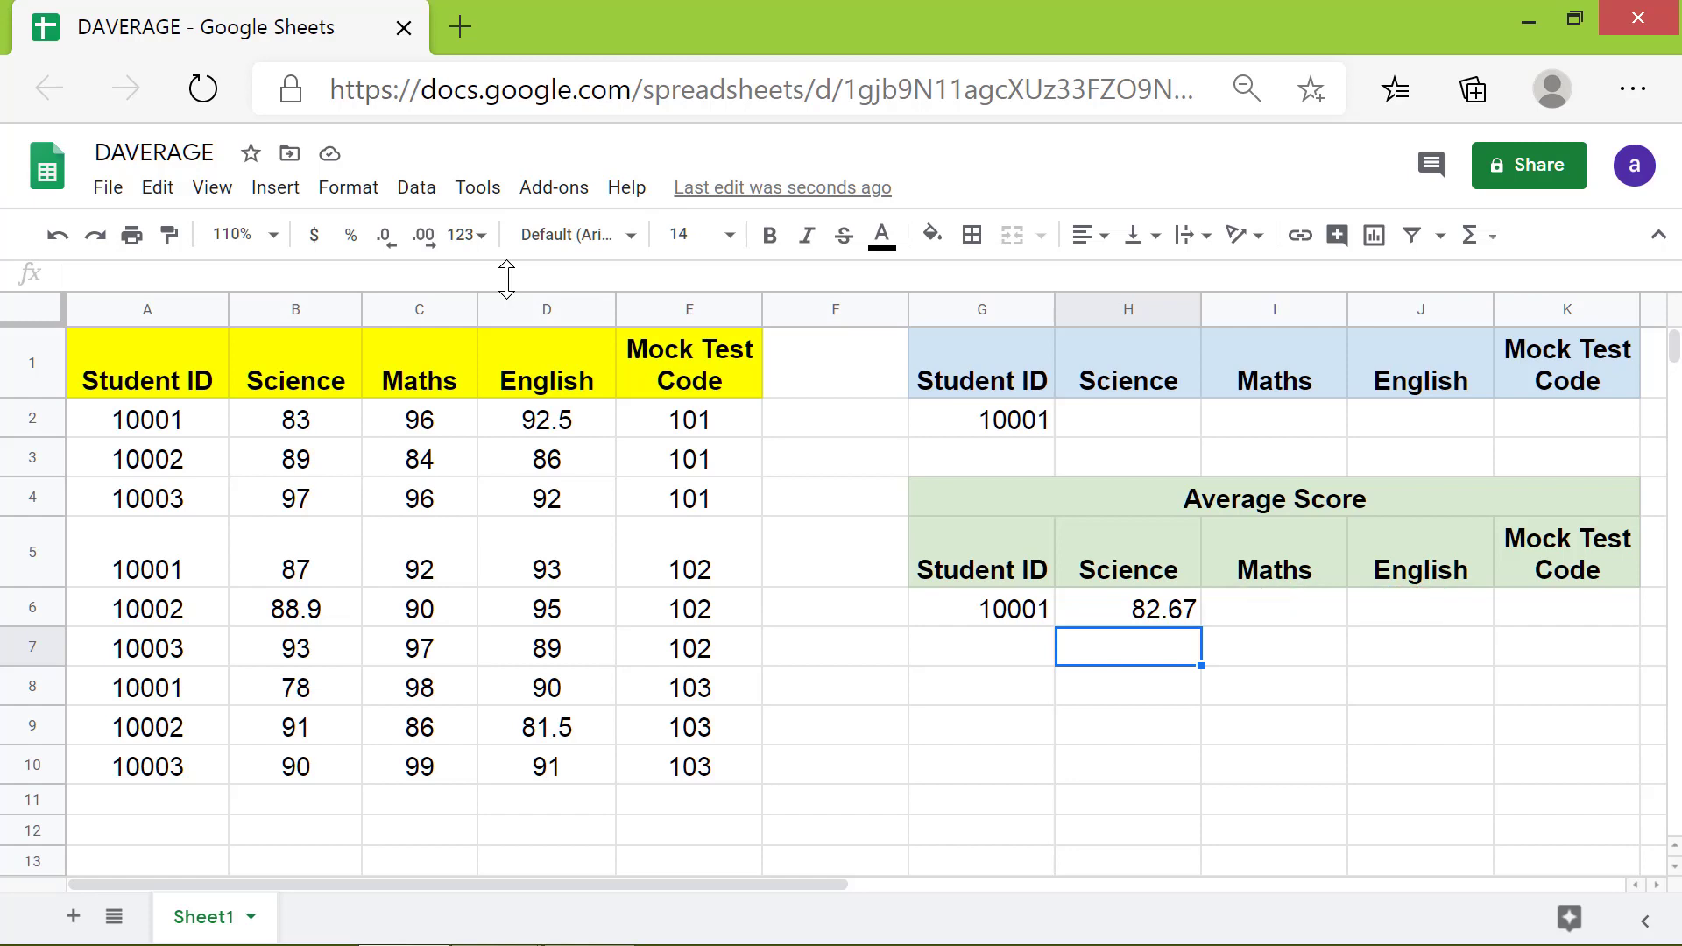
# Fill H6's DAVERAGE formula across to I6 and J6.
pyautogui.click(1119, 618)
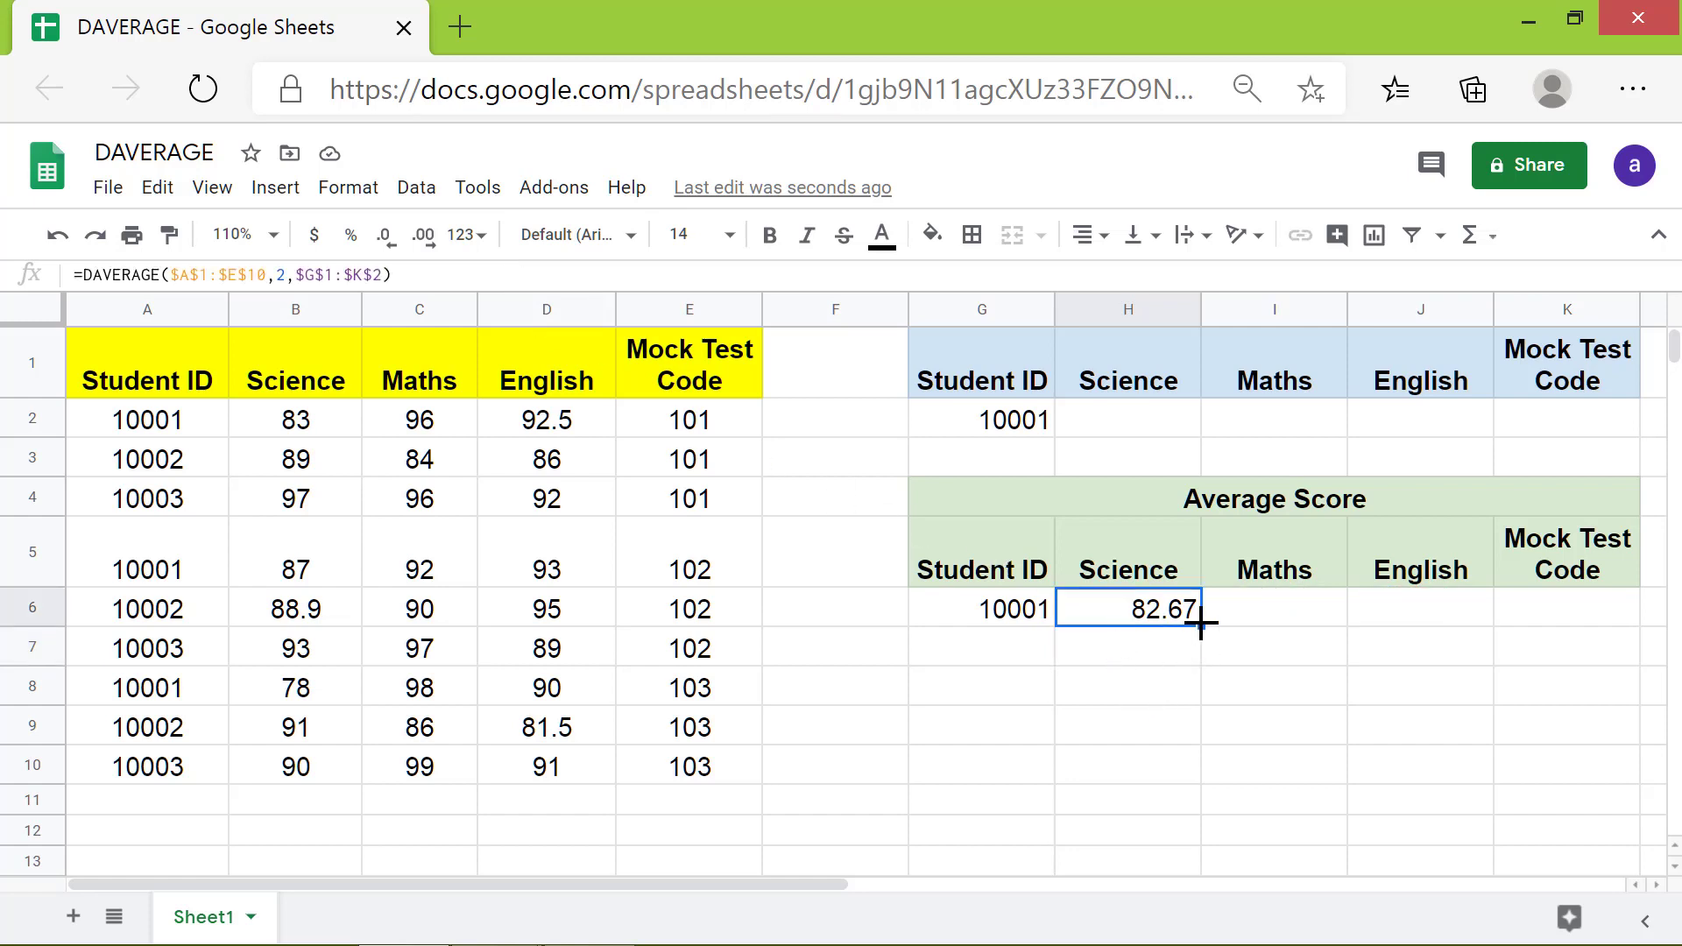
pyautogui.moveTo(1201, 626); pyautogui.dragTo(1431, 620)
pyautogui.click(1130, 648)
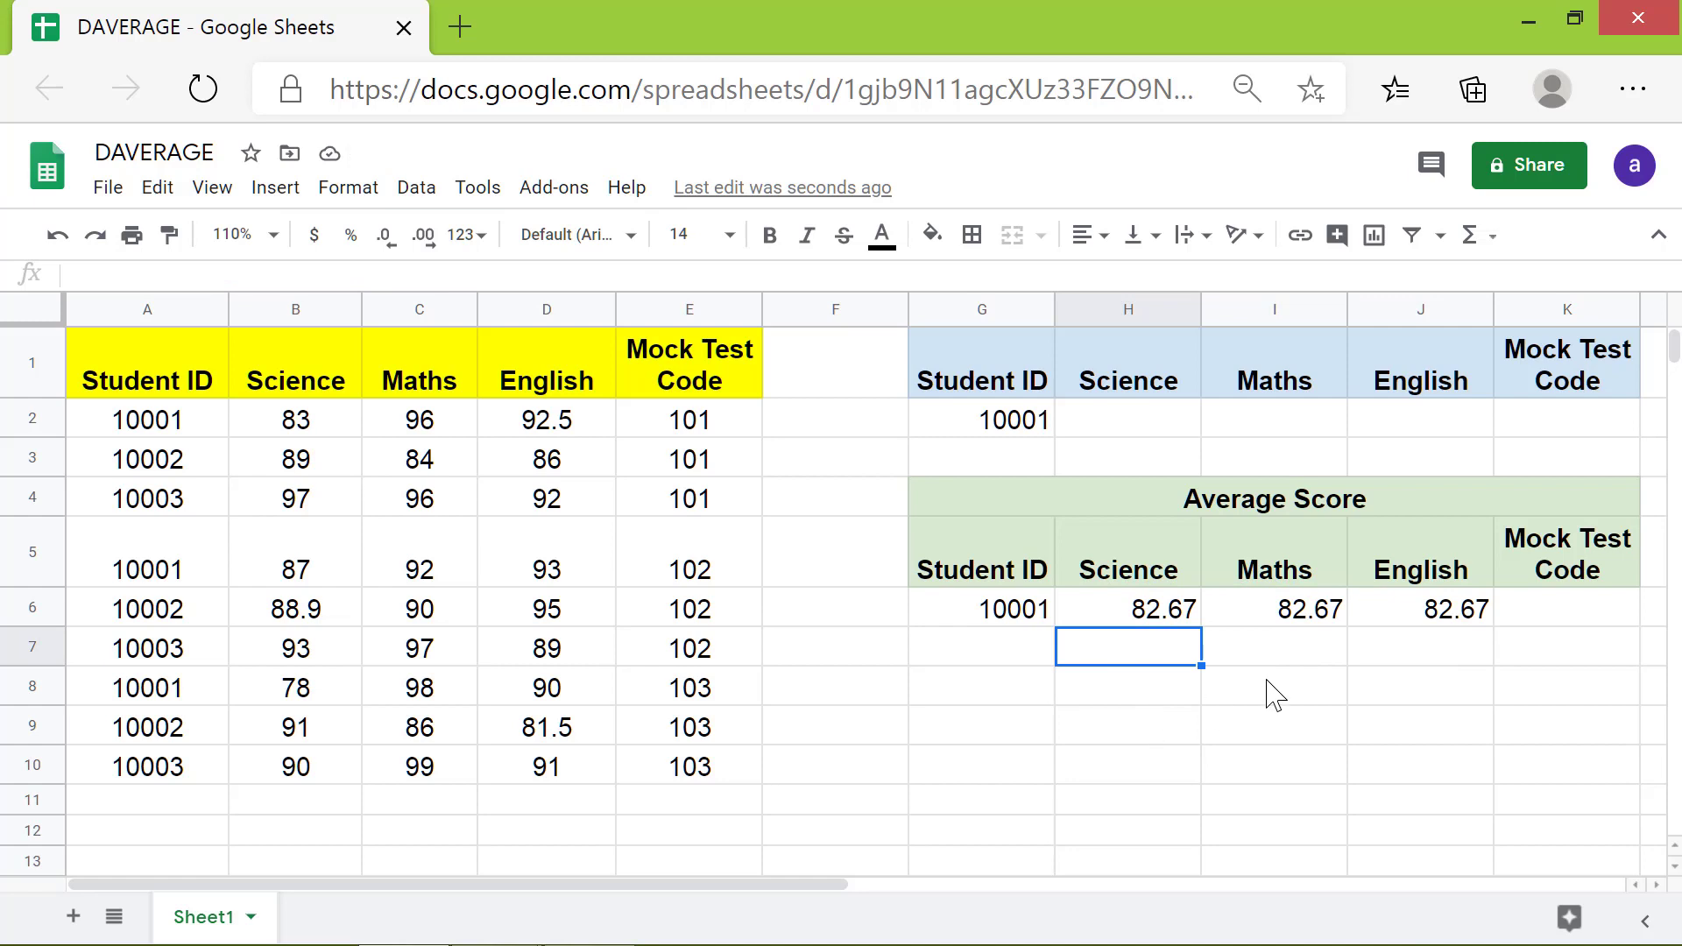
# Set the field number to 3 in I6 and 4 in J6, giving 95.33 and 91.83.
pyautogui.click(1327, 605)
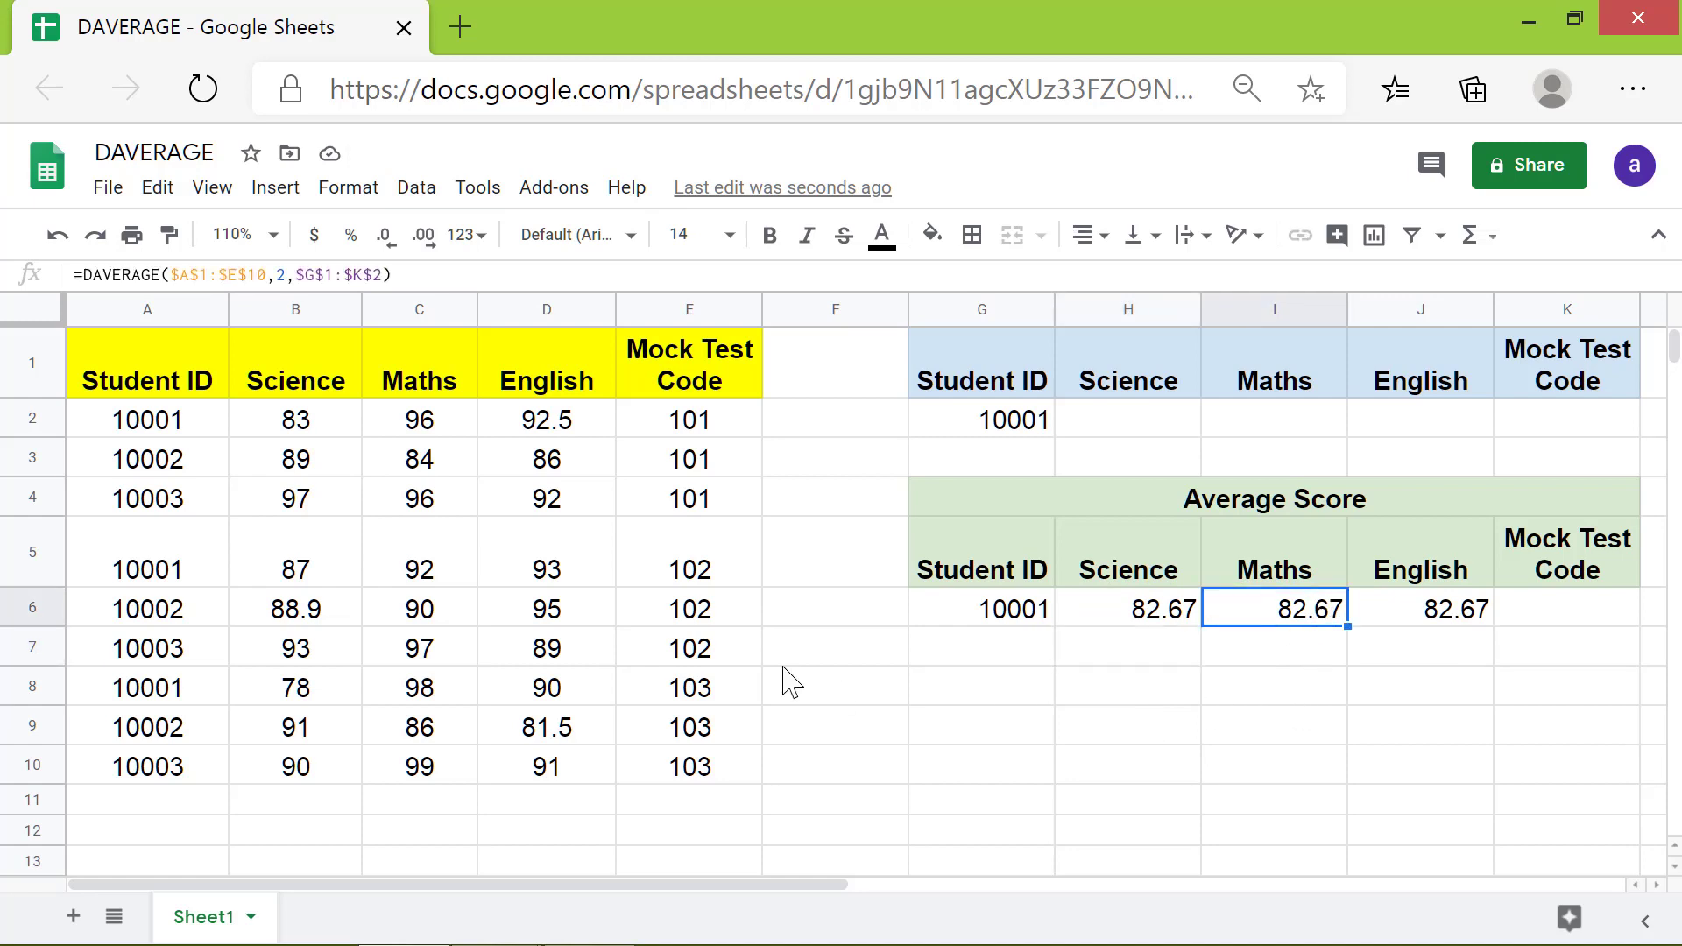
pyautogui.doubleClick(277, 274)
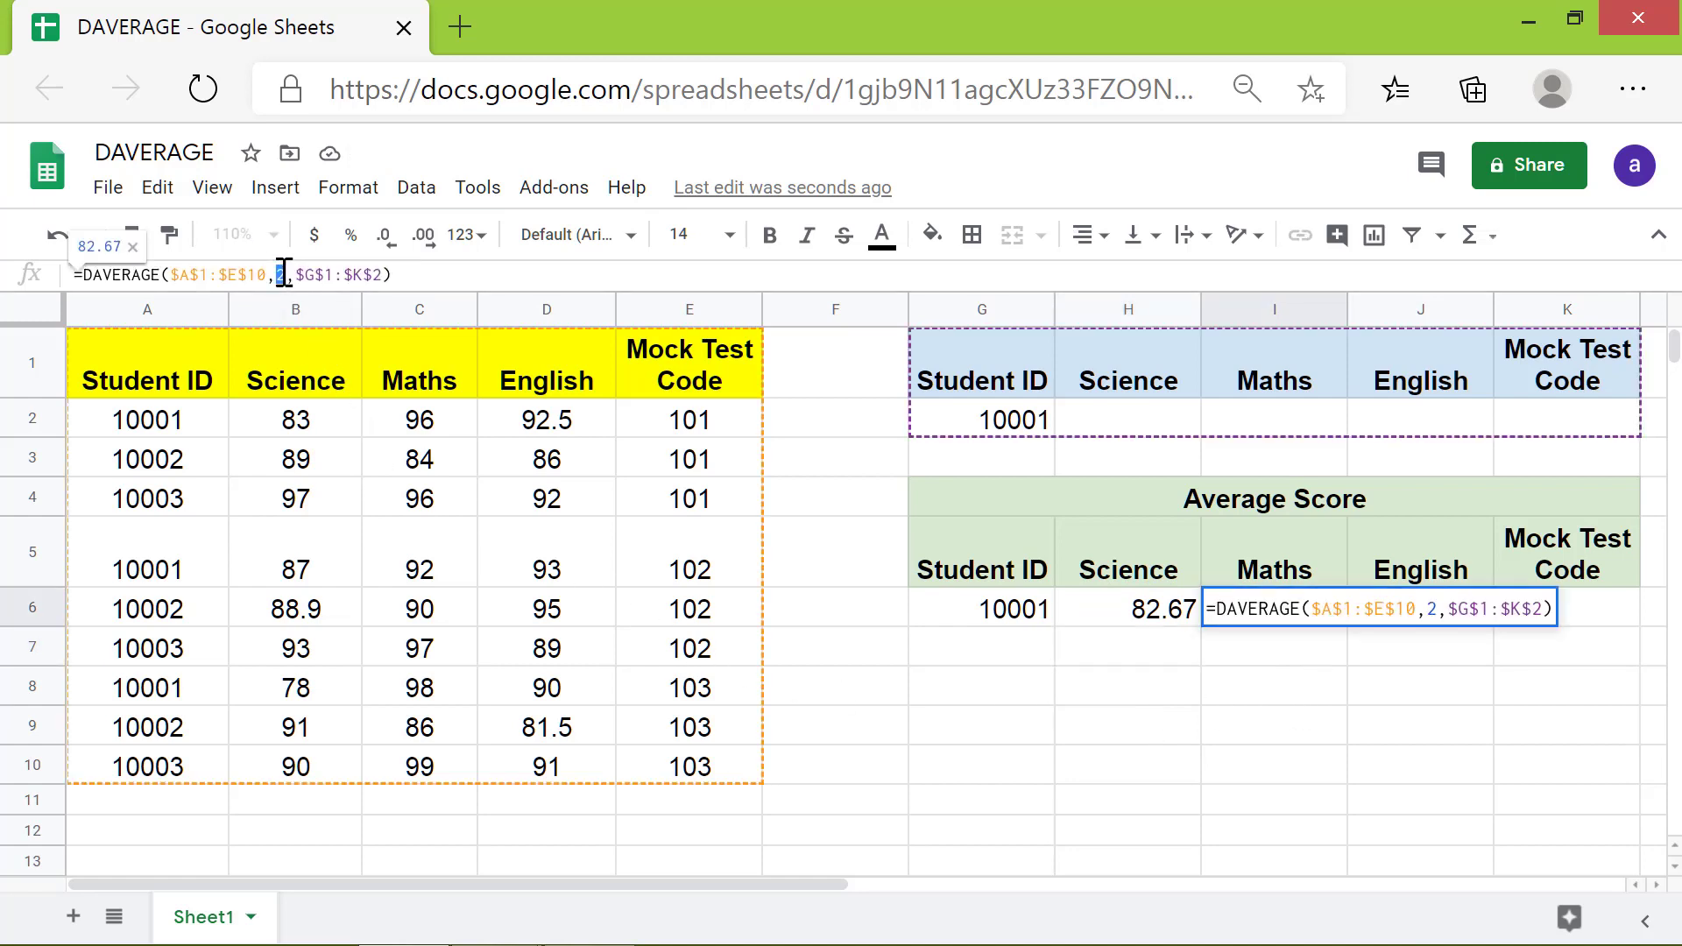
pyautogui.write('3')
pyautogui.press('Return')
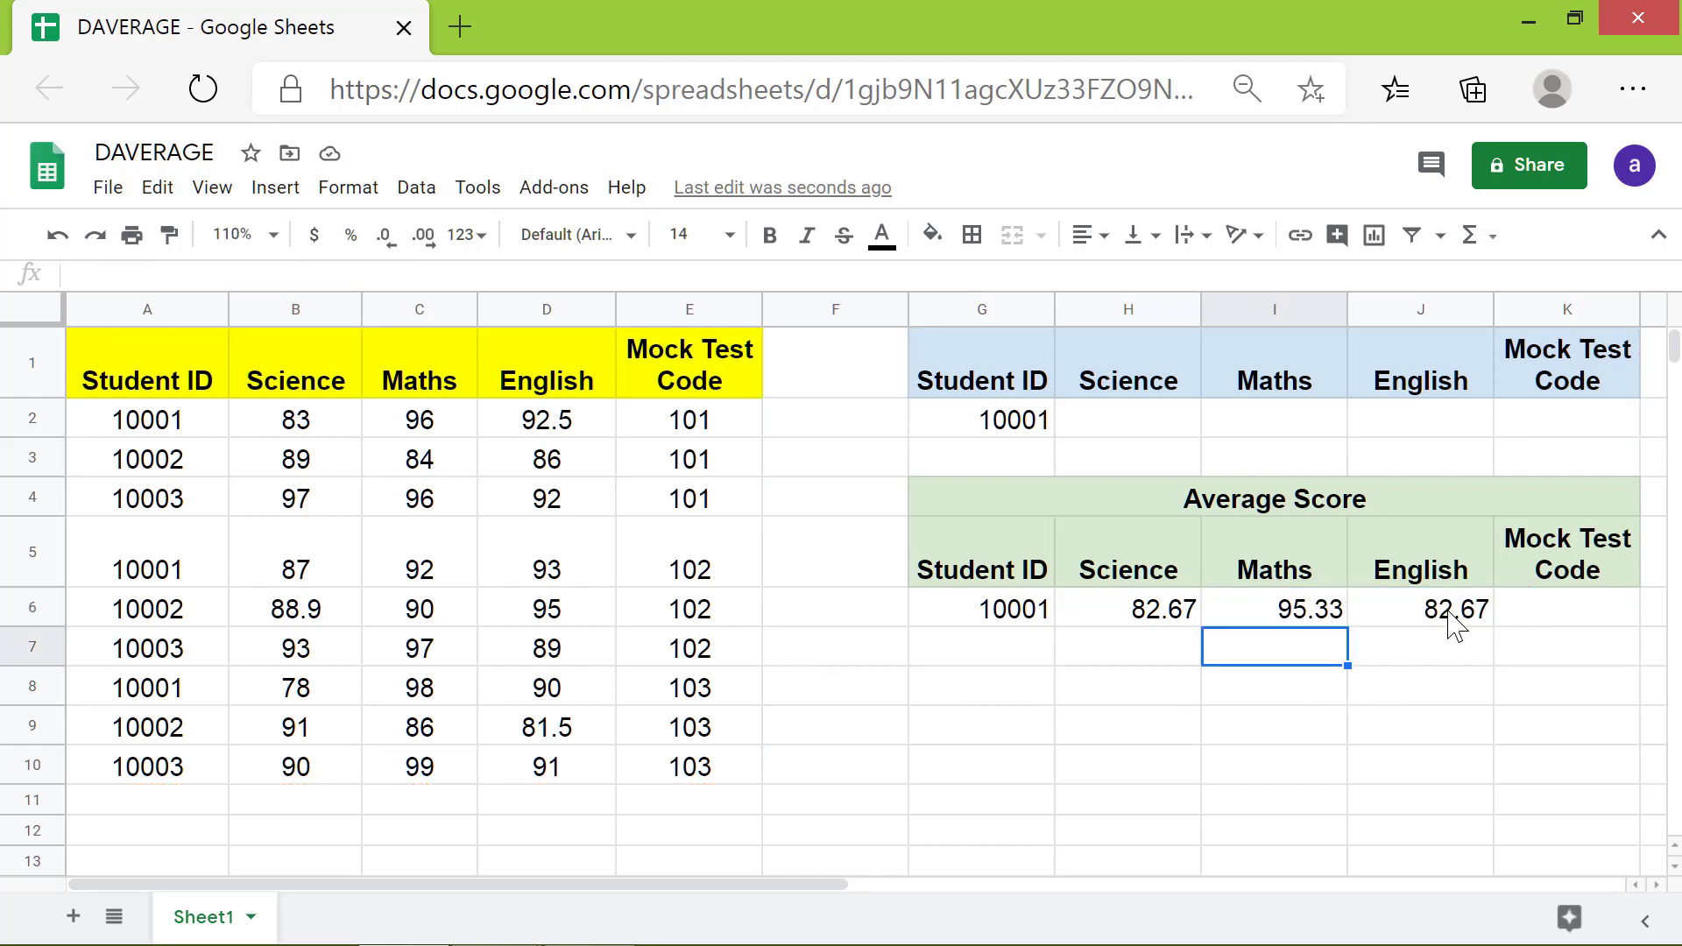
pyautogui.click(1450, 615)
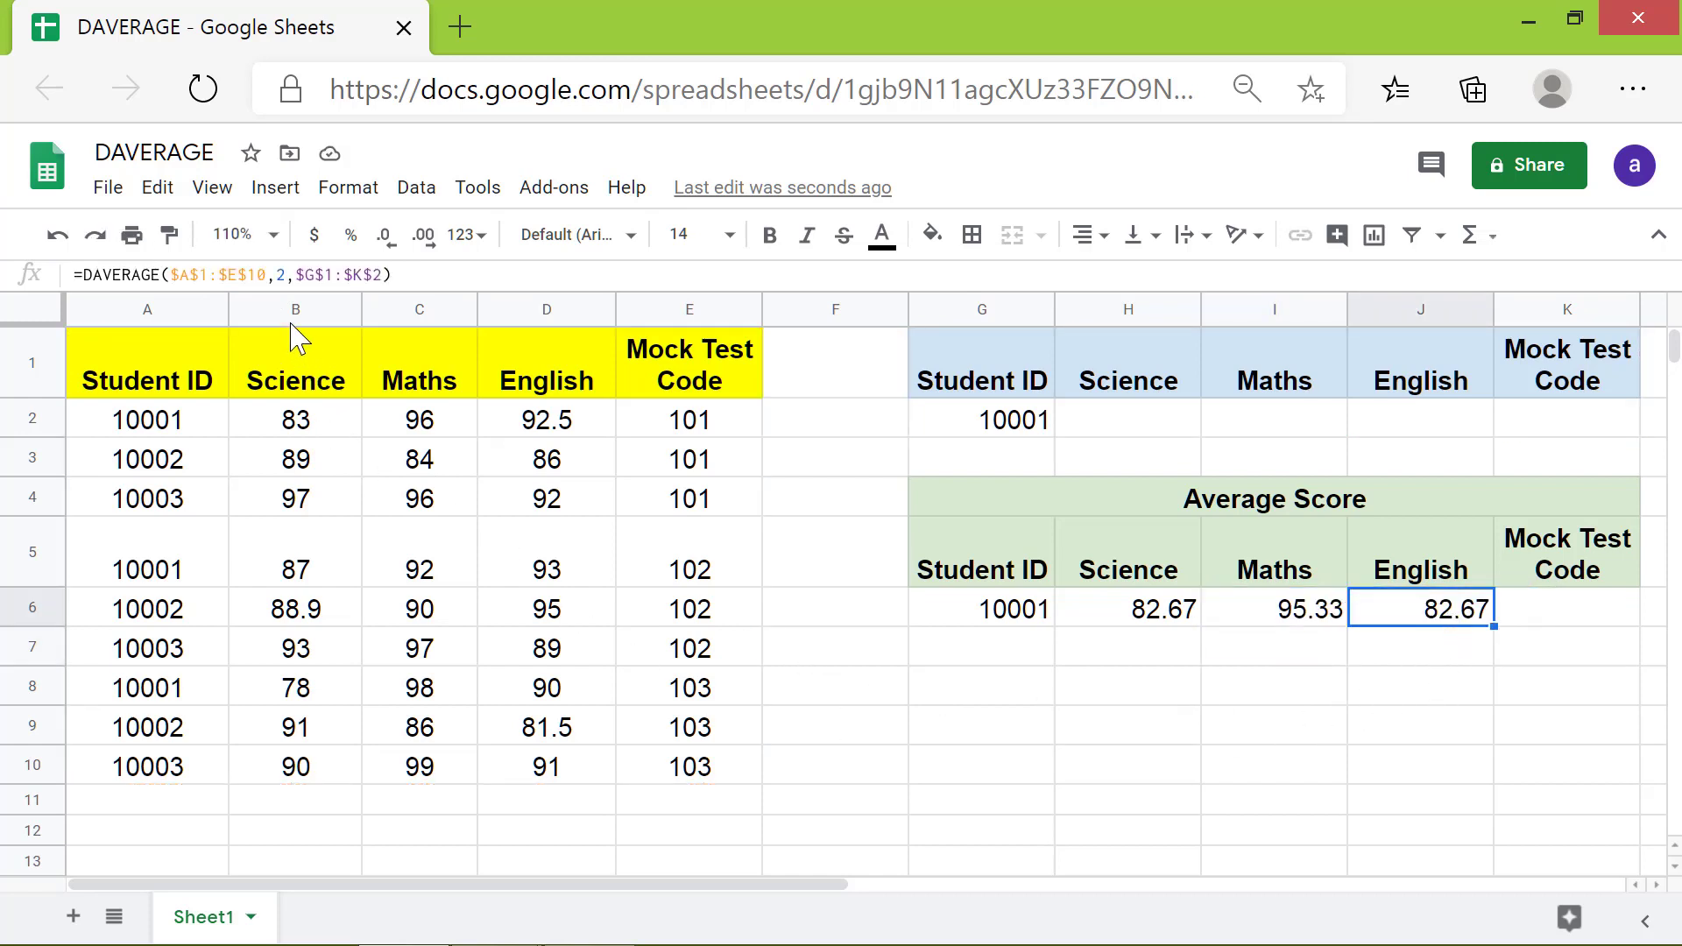
pyautogui.doubleClick(279, 274)
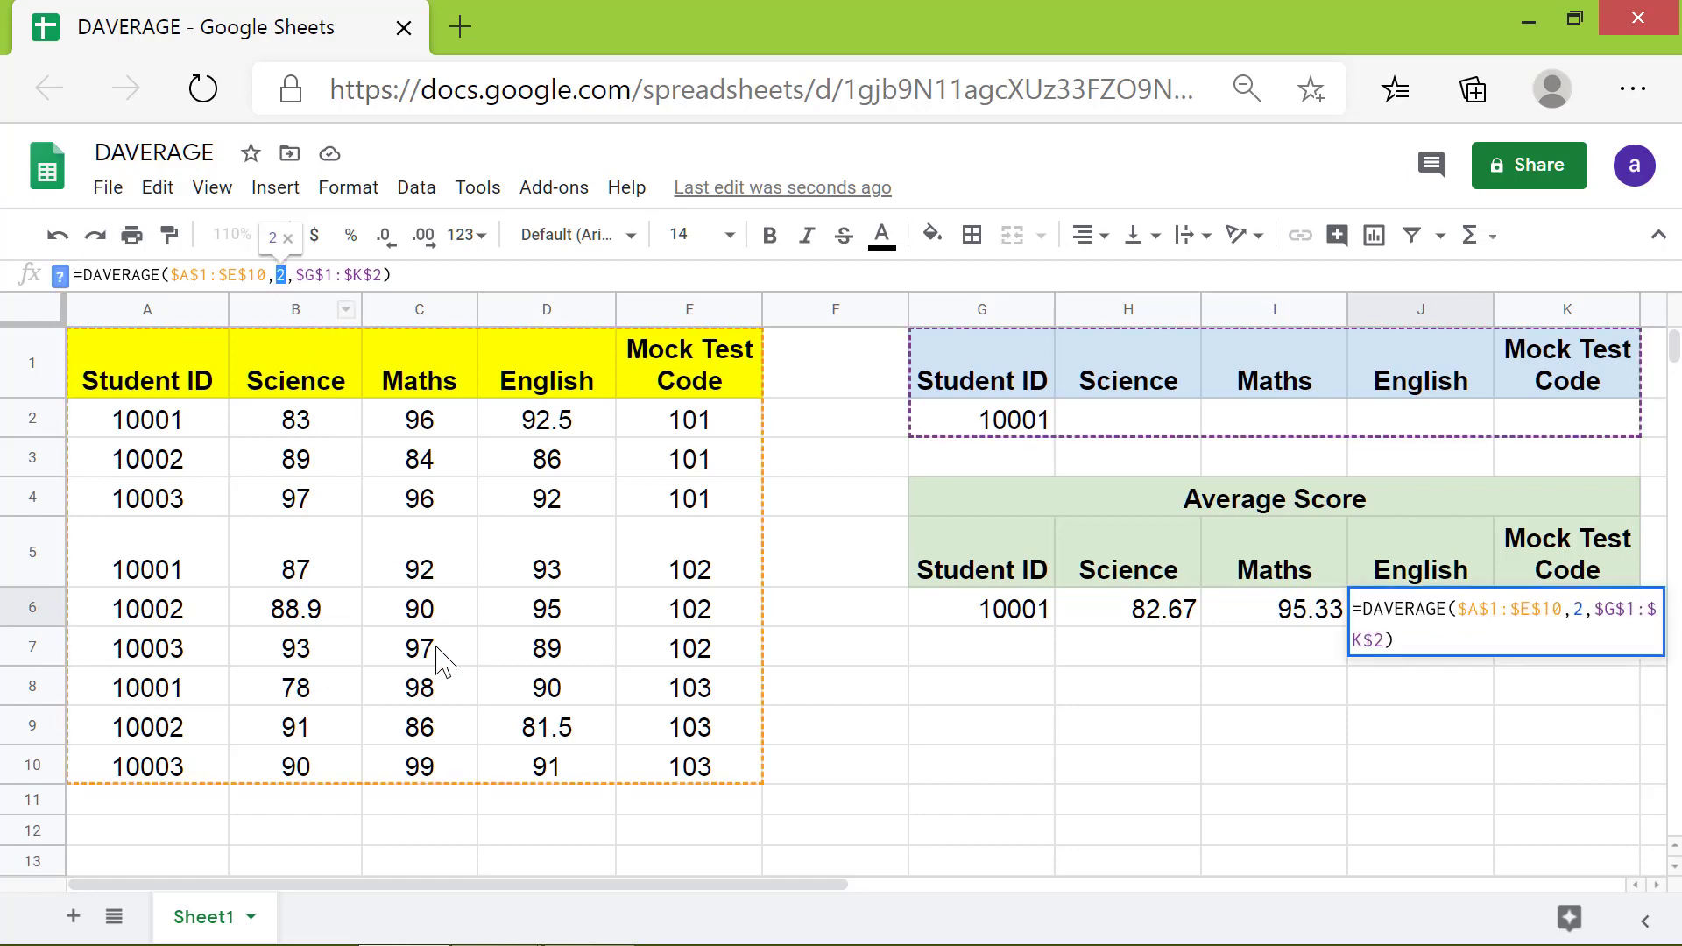
pyautogui.write('4')
pyautogui.press('Return')
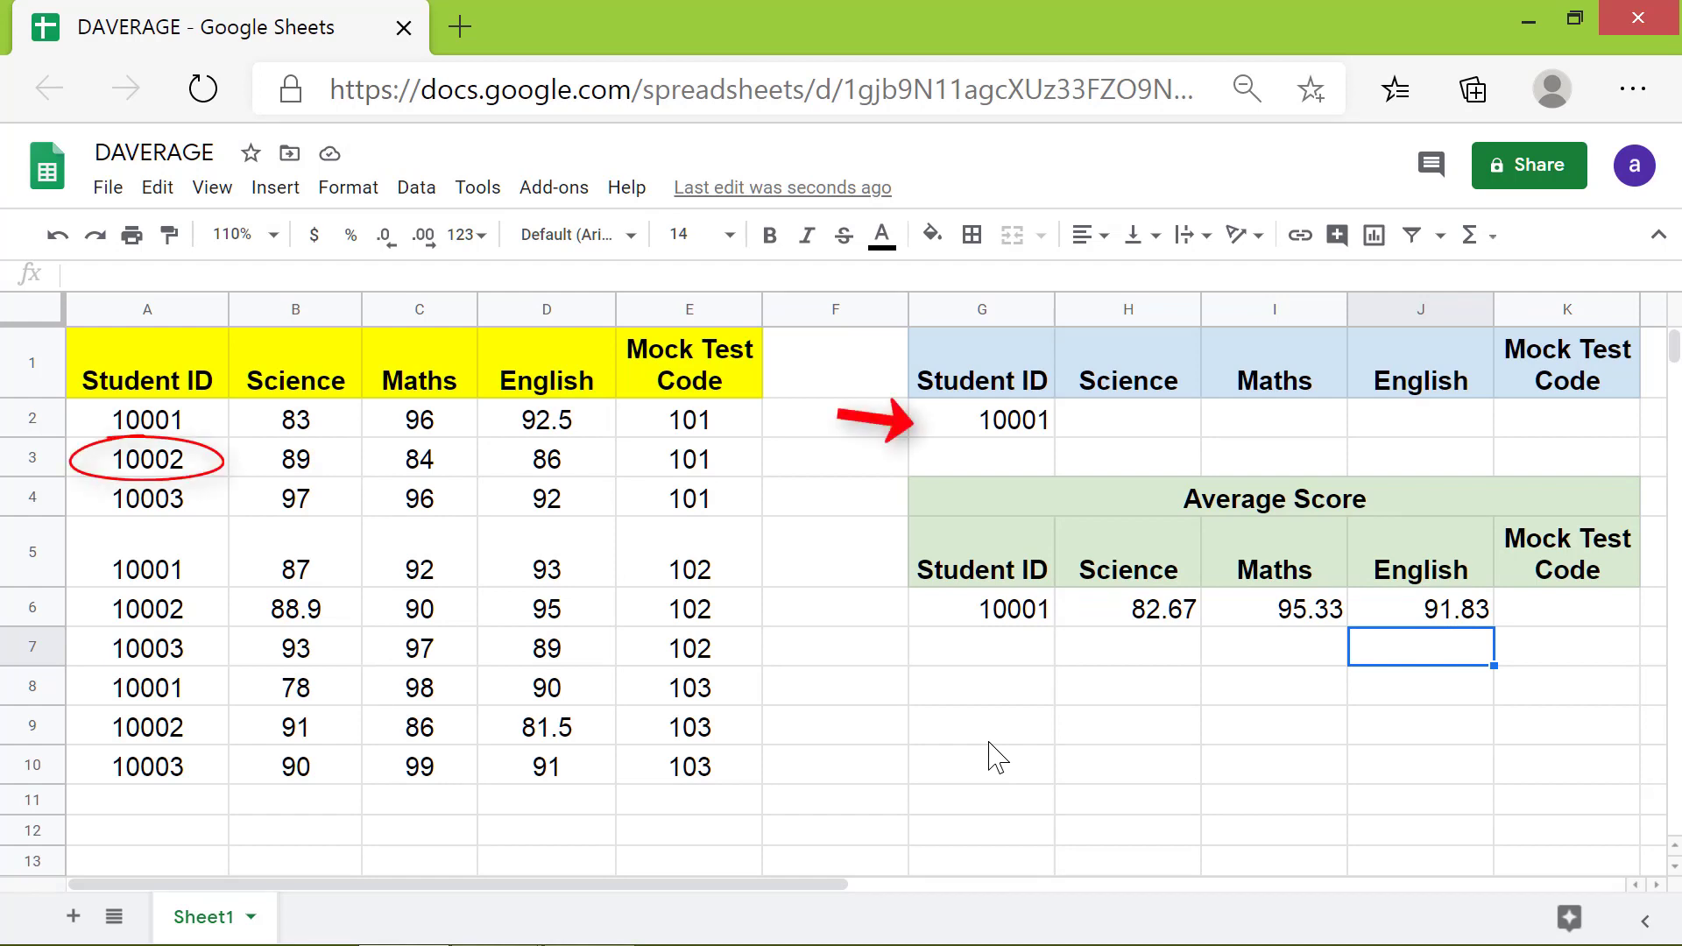
# Point G2 at A3 so the criteria student becomes 10002.
pyautogui.click(963, 426)
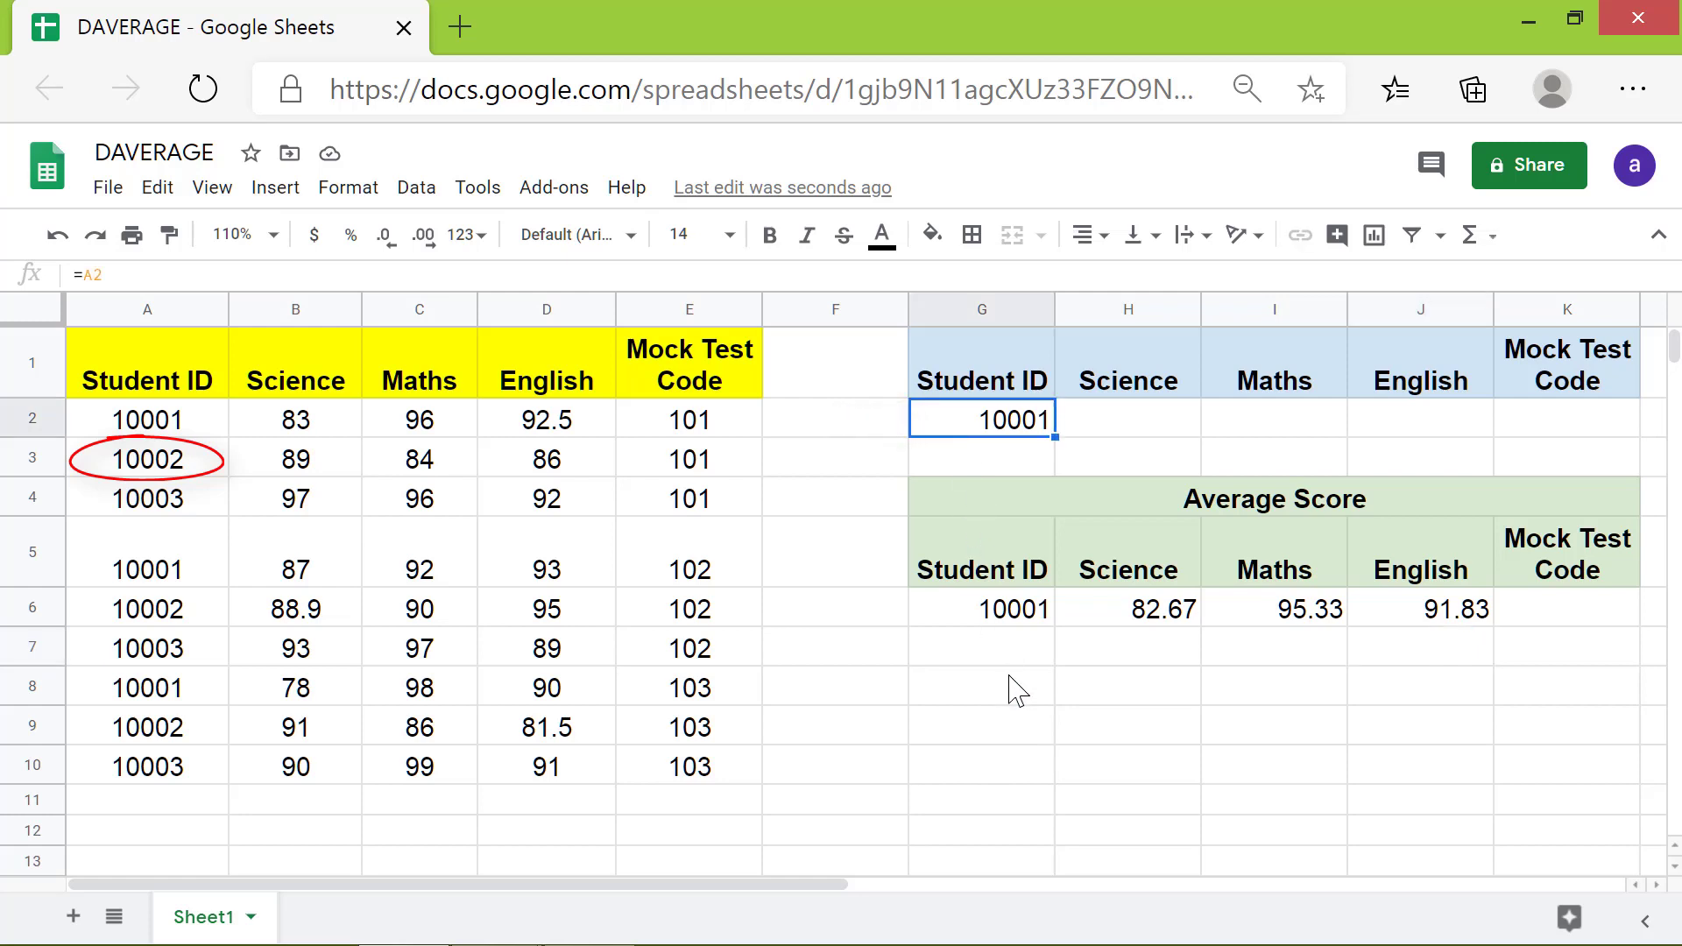
pyautogui.write('=')
pyautogui.click(200, 464)
pyautogui.press('Return')
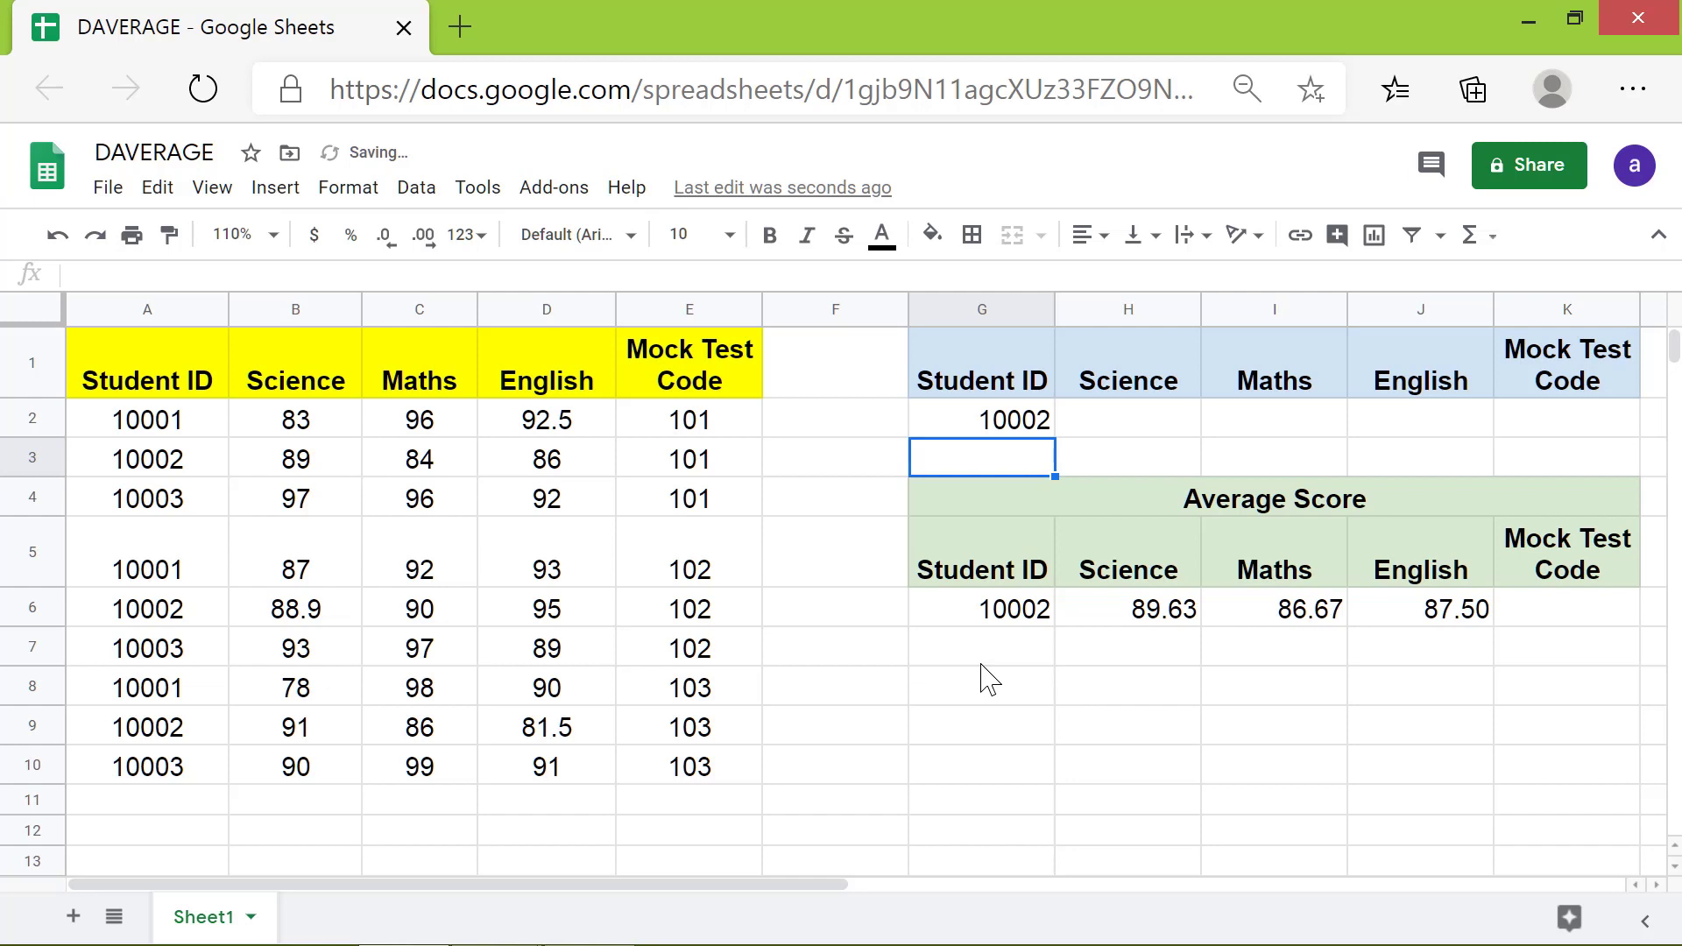